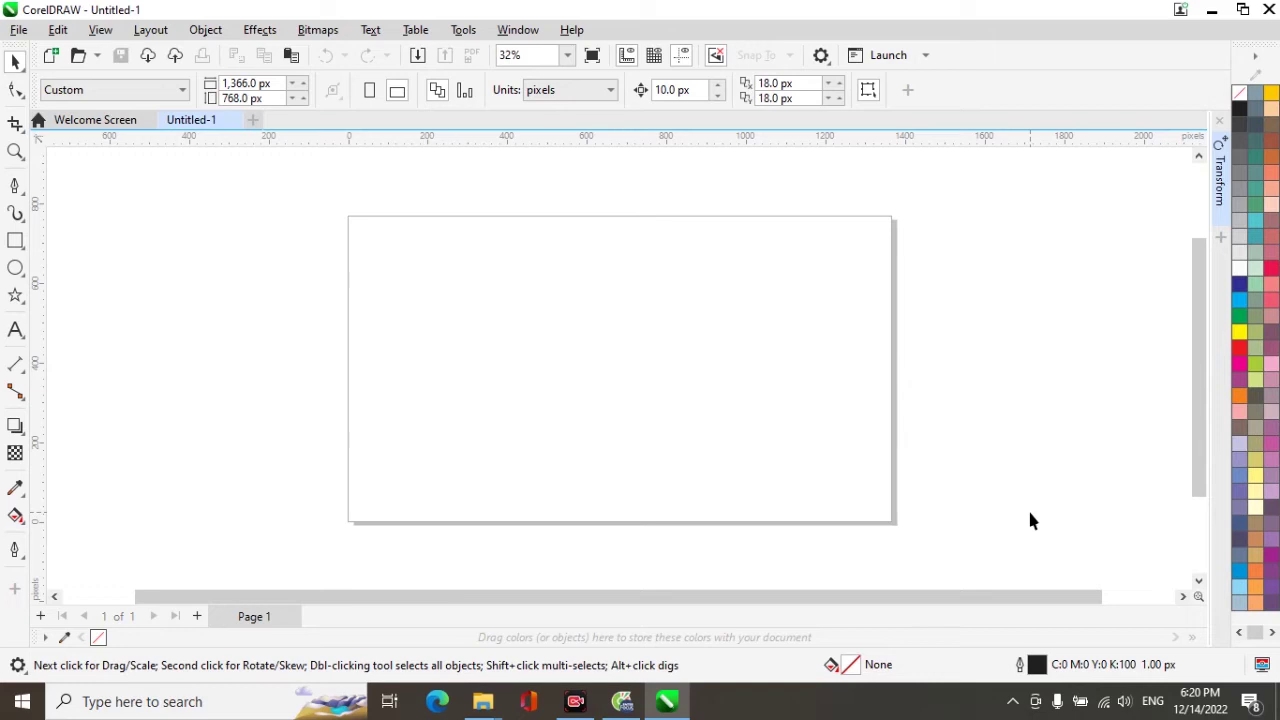
Step: Draw a circle about 207 px in diameter with the Ellipse tool and move it closer to the page centre
click(15, 269)
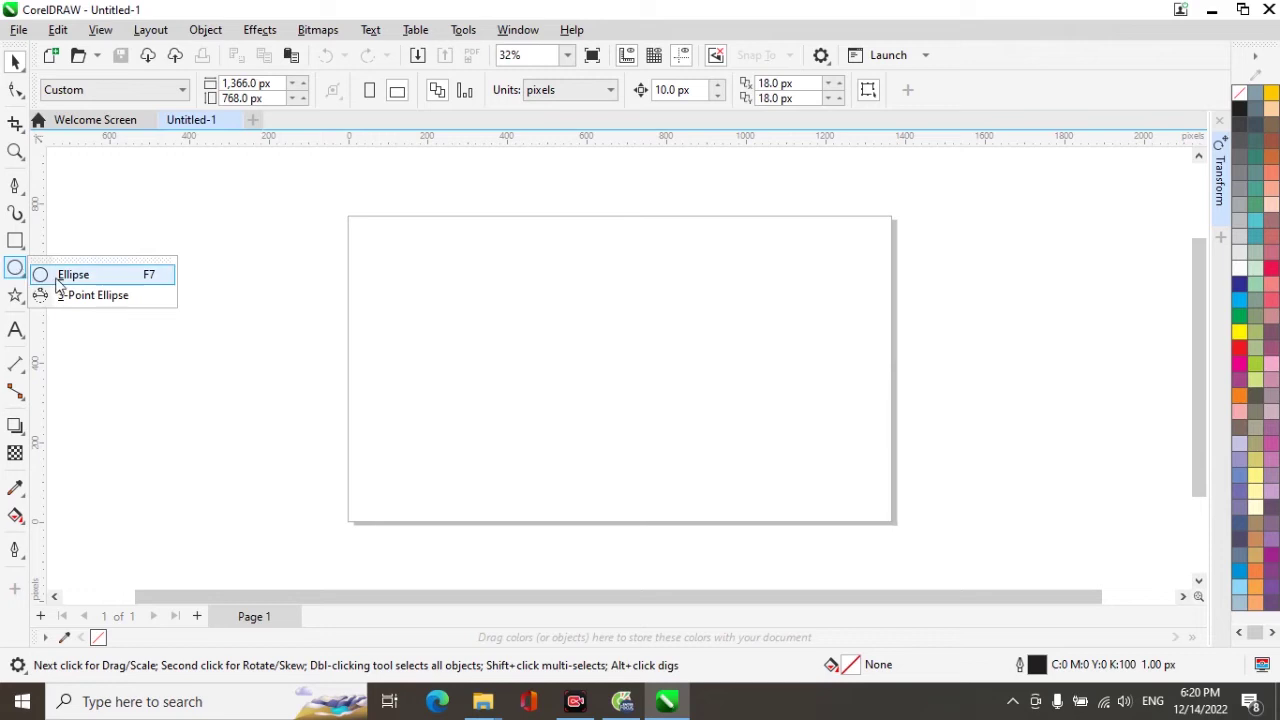
click(64, 278)
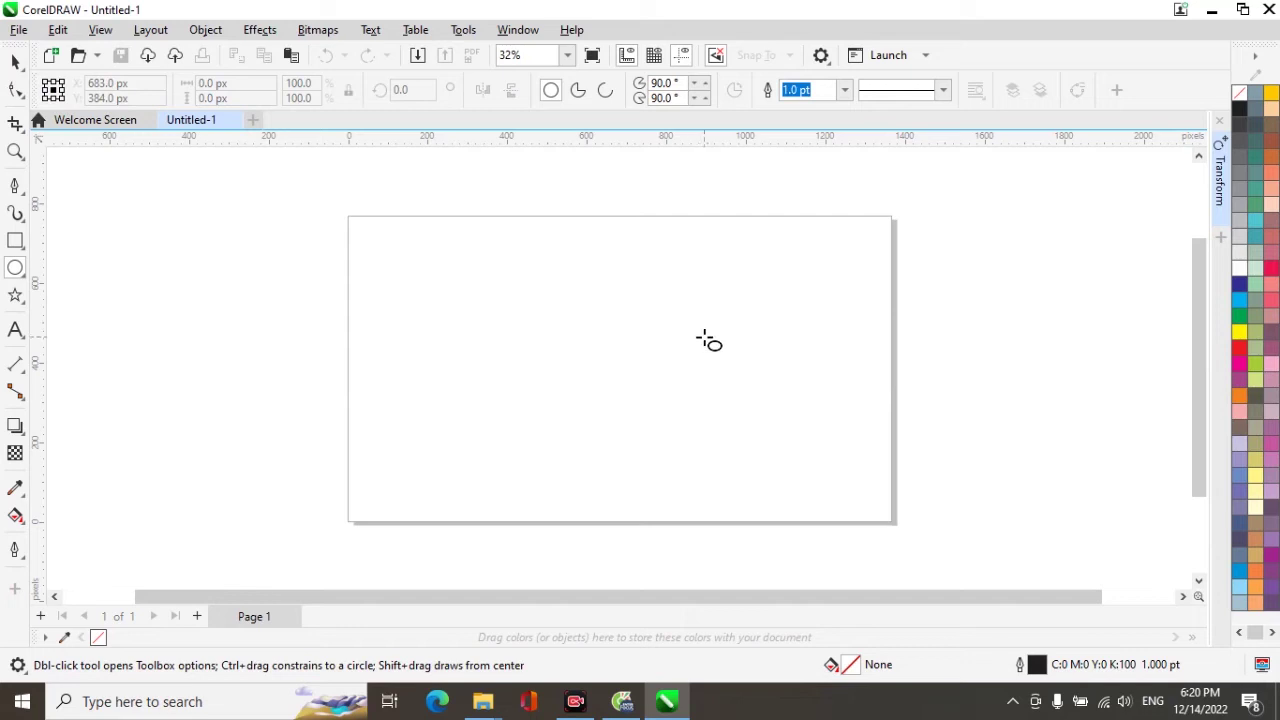
drag(705, 333, 785, 413)
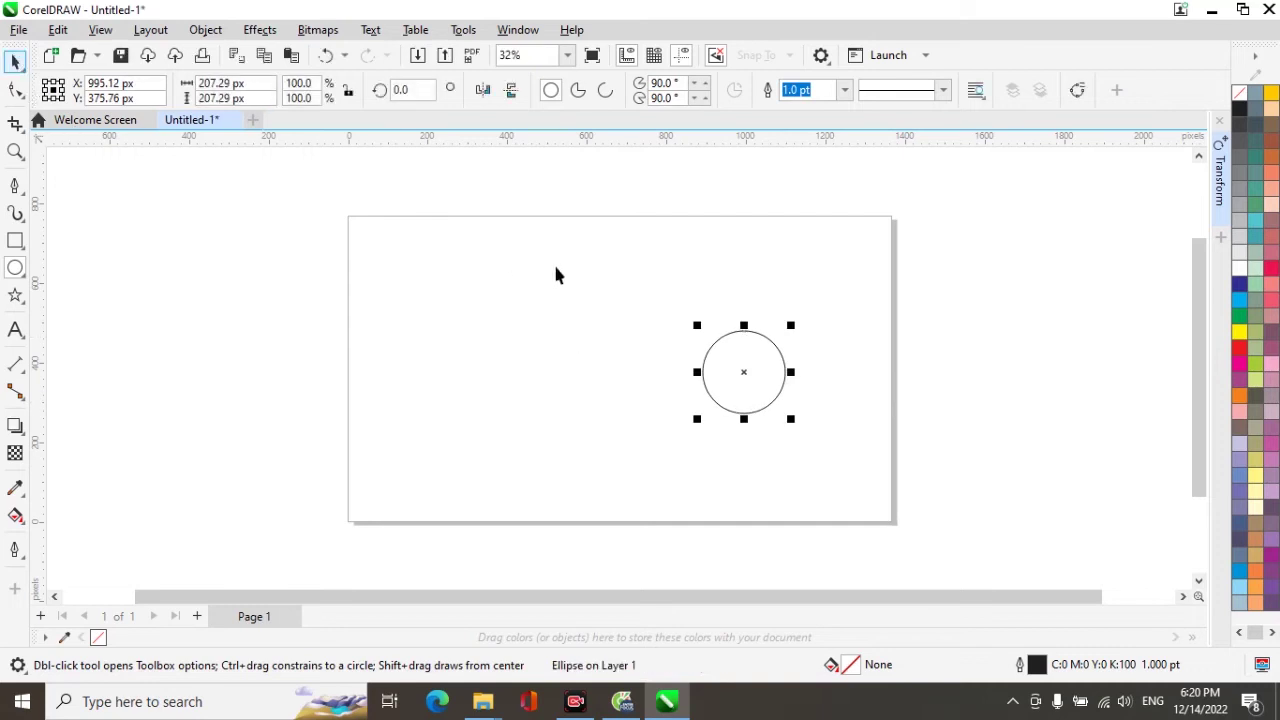
key(space)
drag(745, 372, 649, 369)
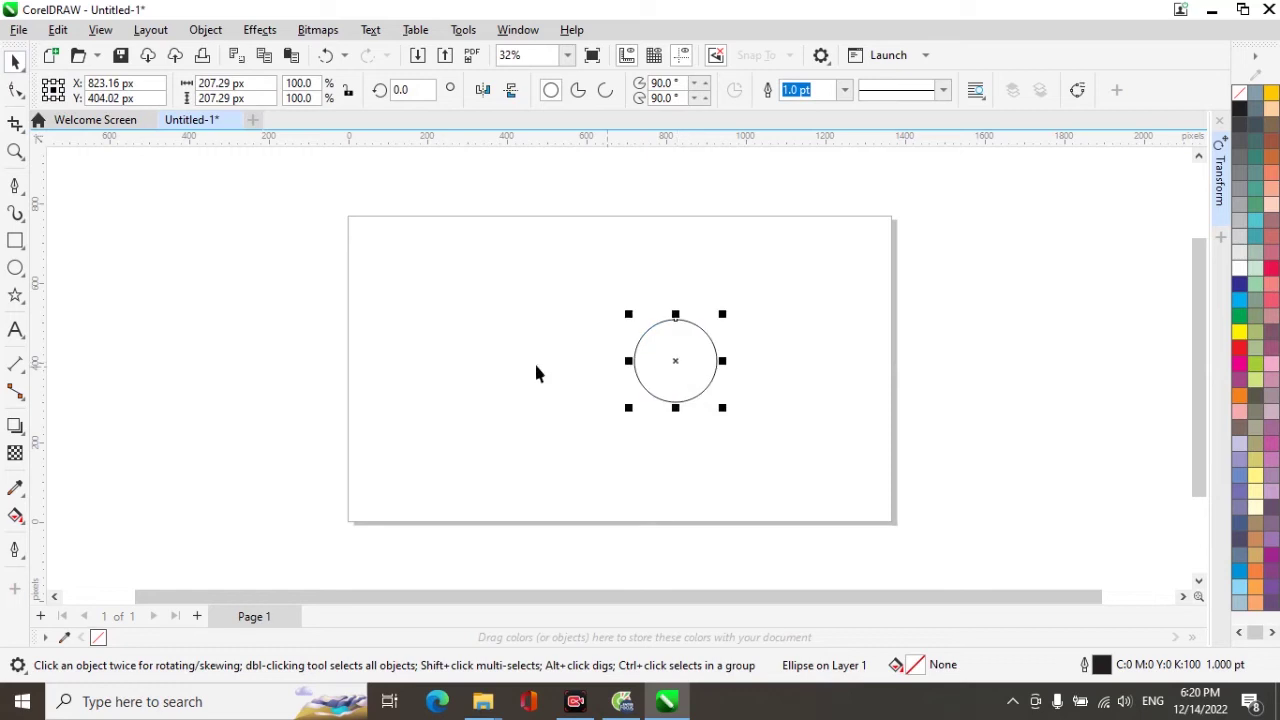
Step: Enable snapping and draw a 3-point ellipse about 391 by 207 px, with its centre line running between the circle's top and bottom quadrants
click(16, 270)
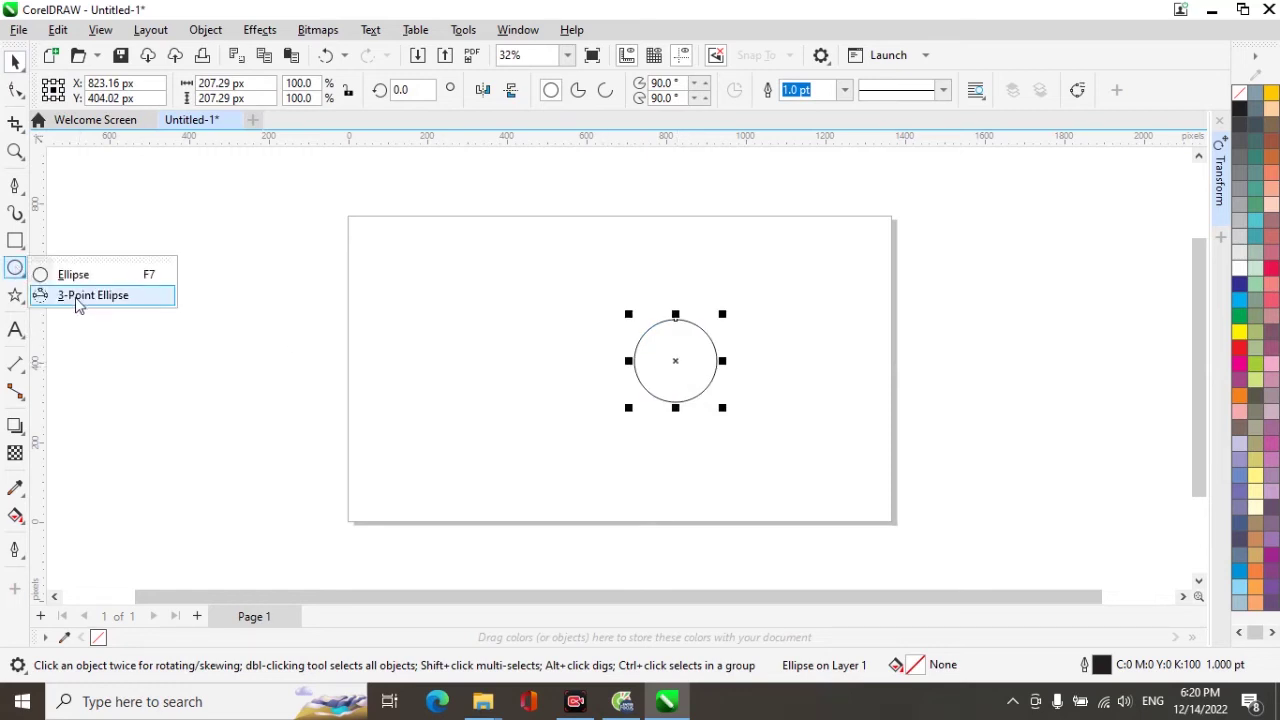
click(79, 296)
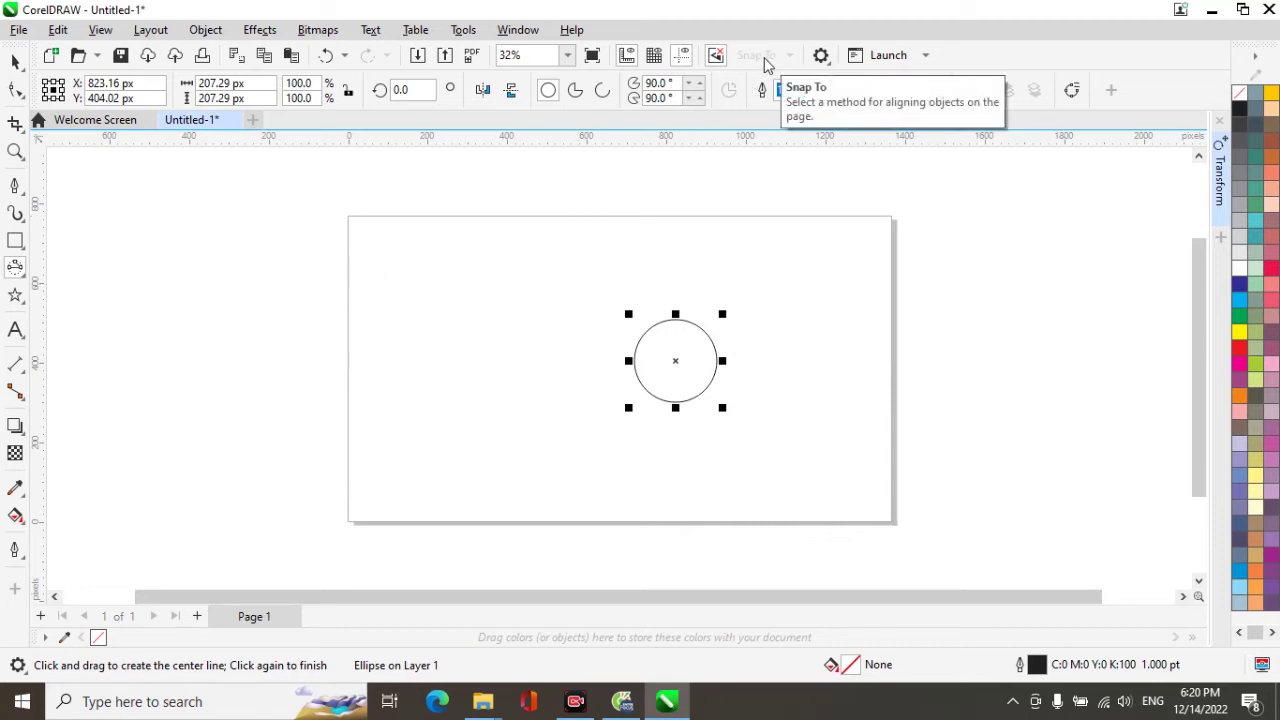
click(715, 55)
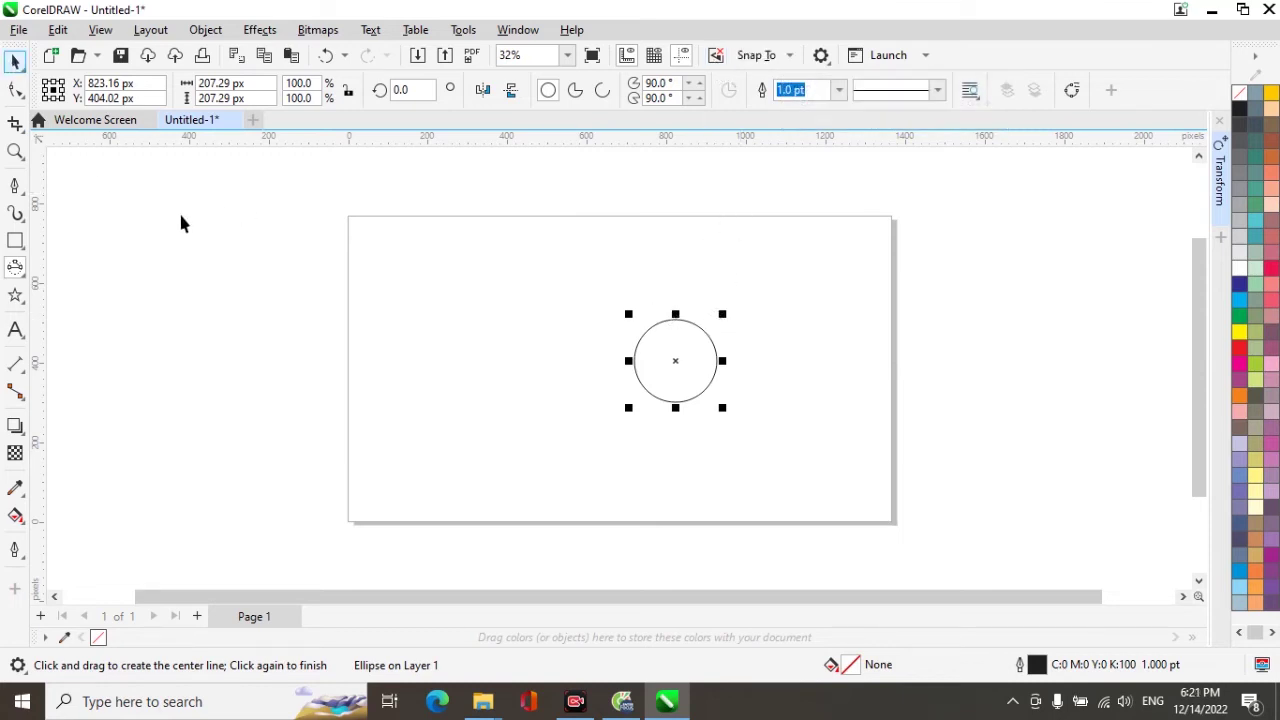
click(636, 288)
click(23, 266)
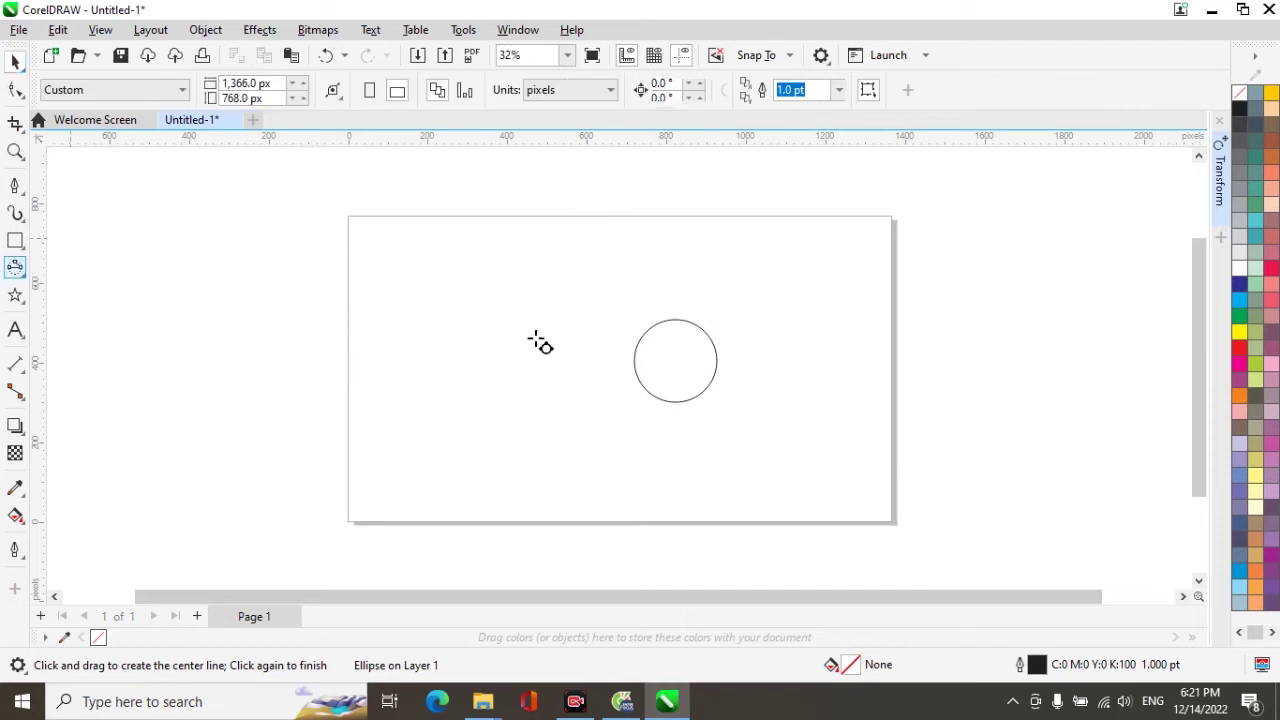
click(676, 320)
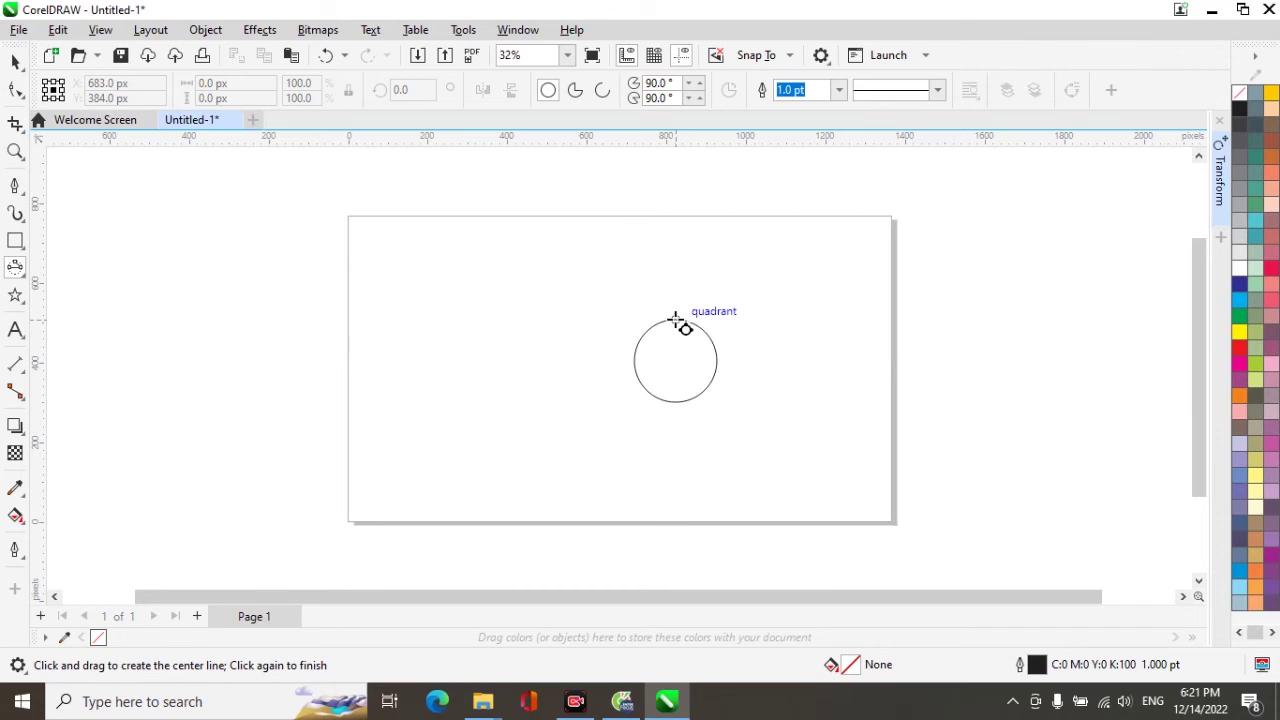
drag(676, 320, 676, 402)
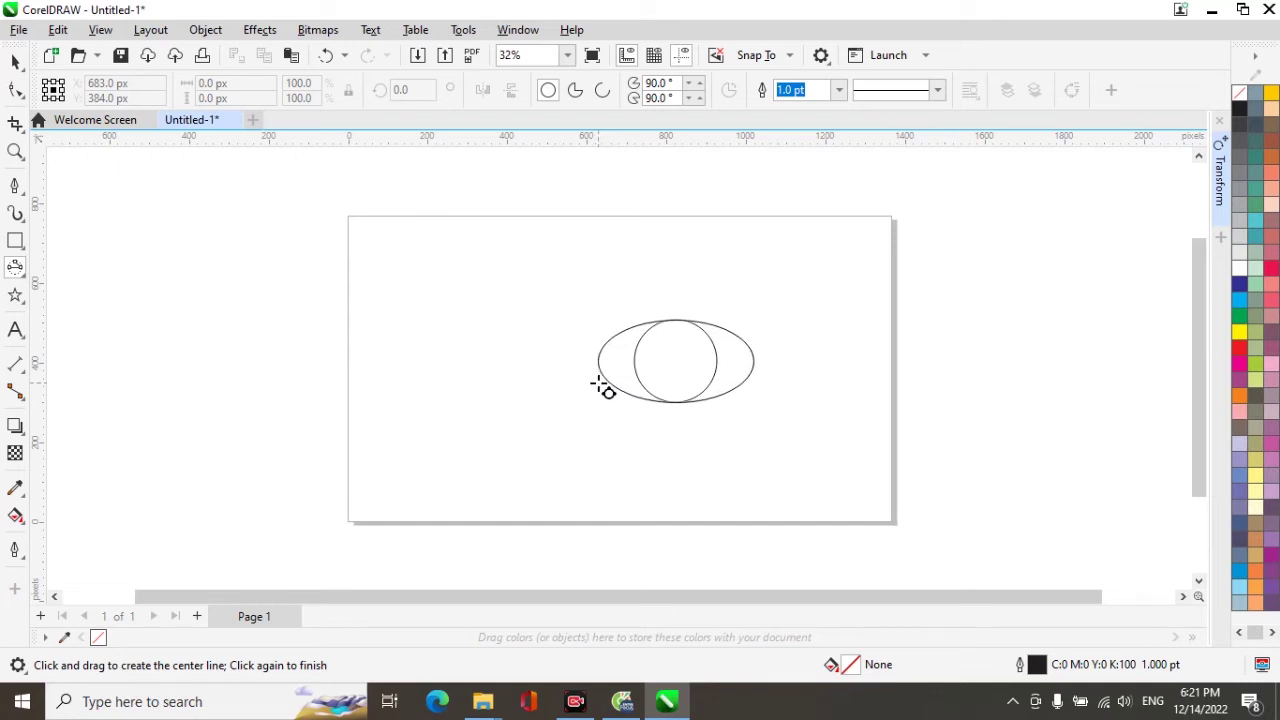
click(602, 386)
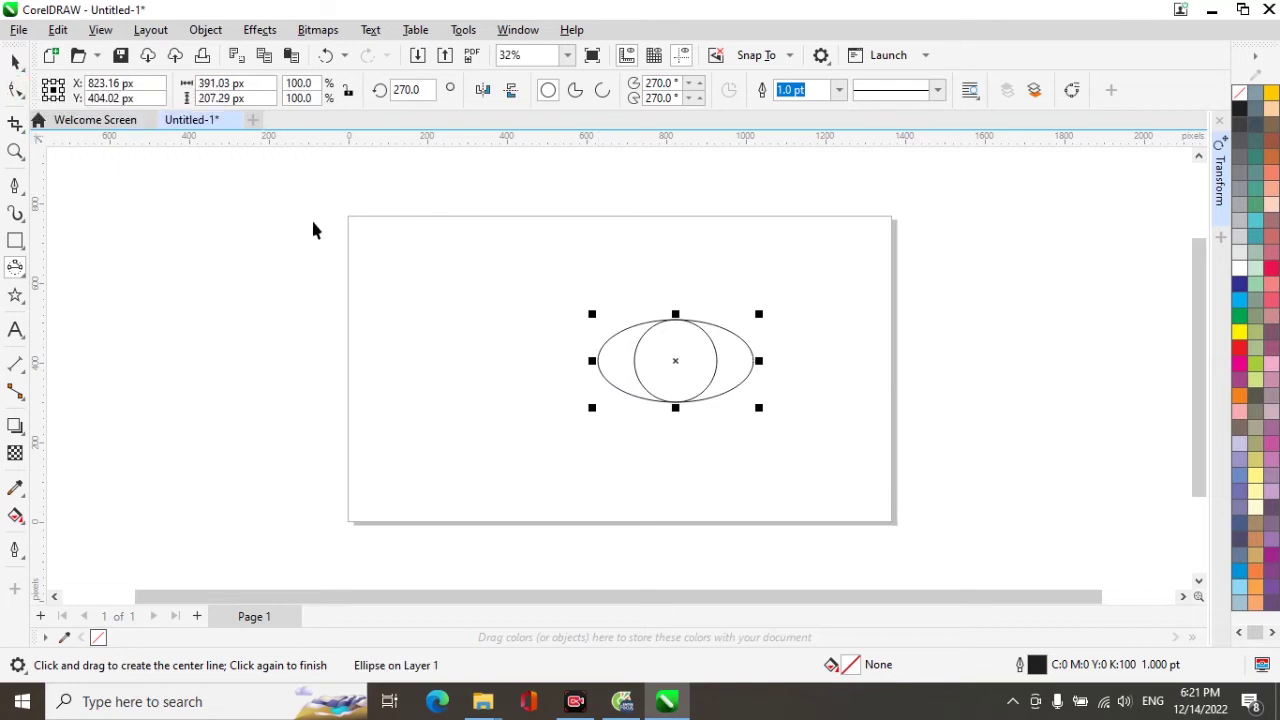
key(space)
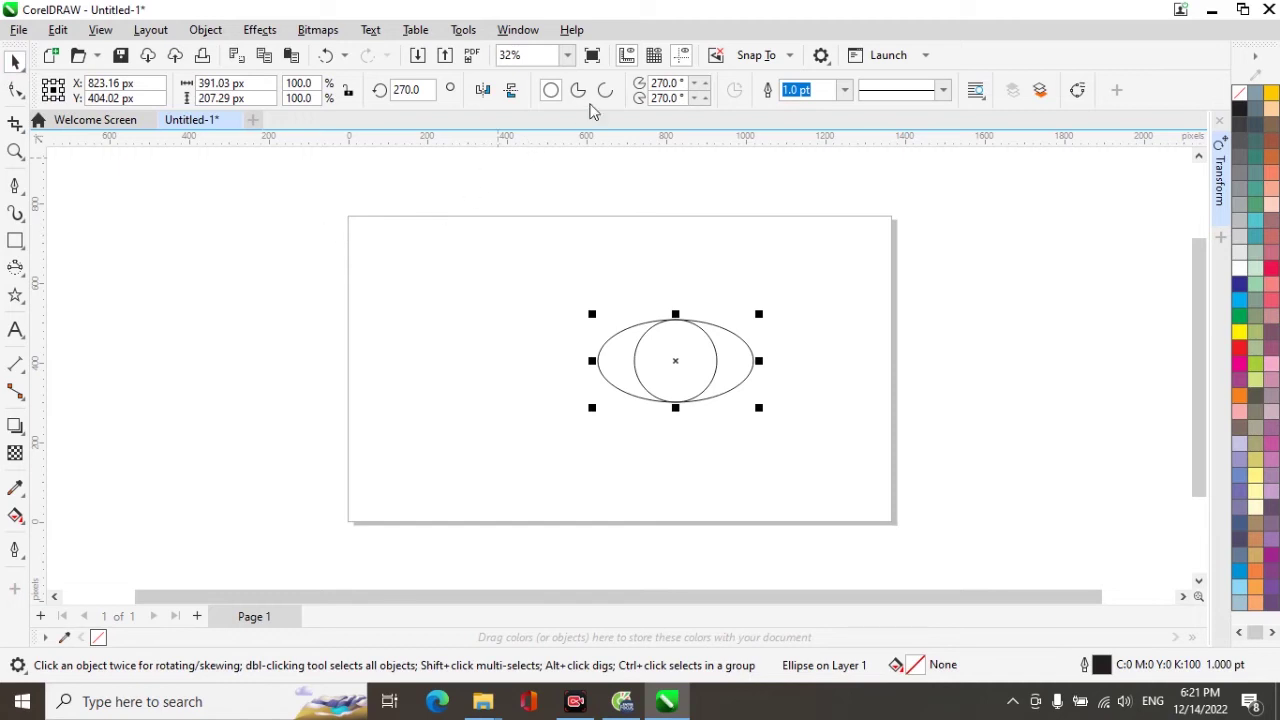
Step: Cut the ellipse to its left half with start and end angles of 0 and 180 degrees, and make it a closed pie shape
double_click(683, 87)
text(0)
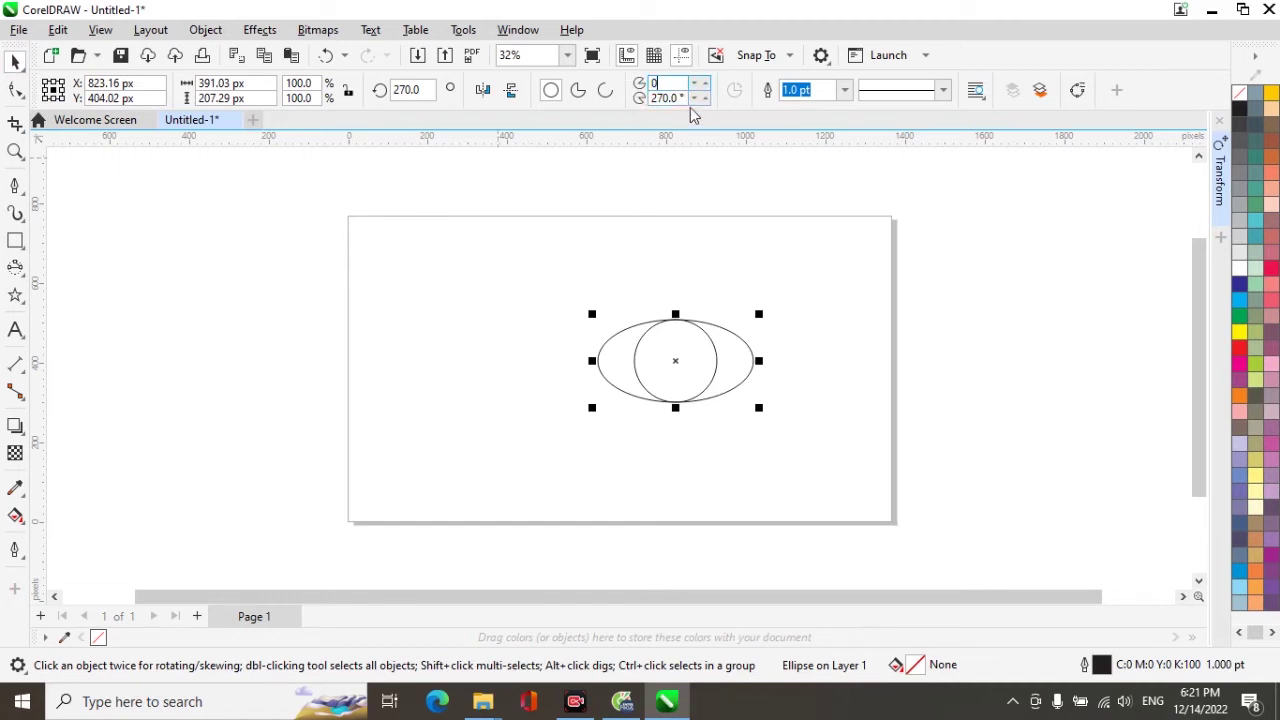
key(Tab)
text(180)
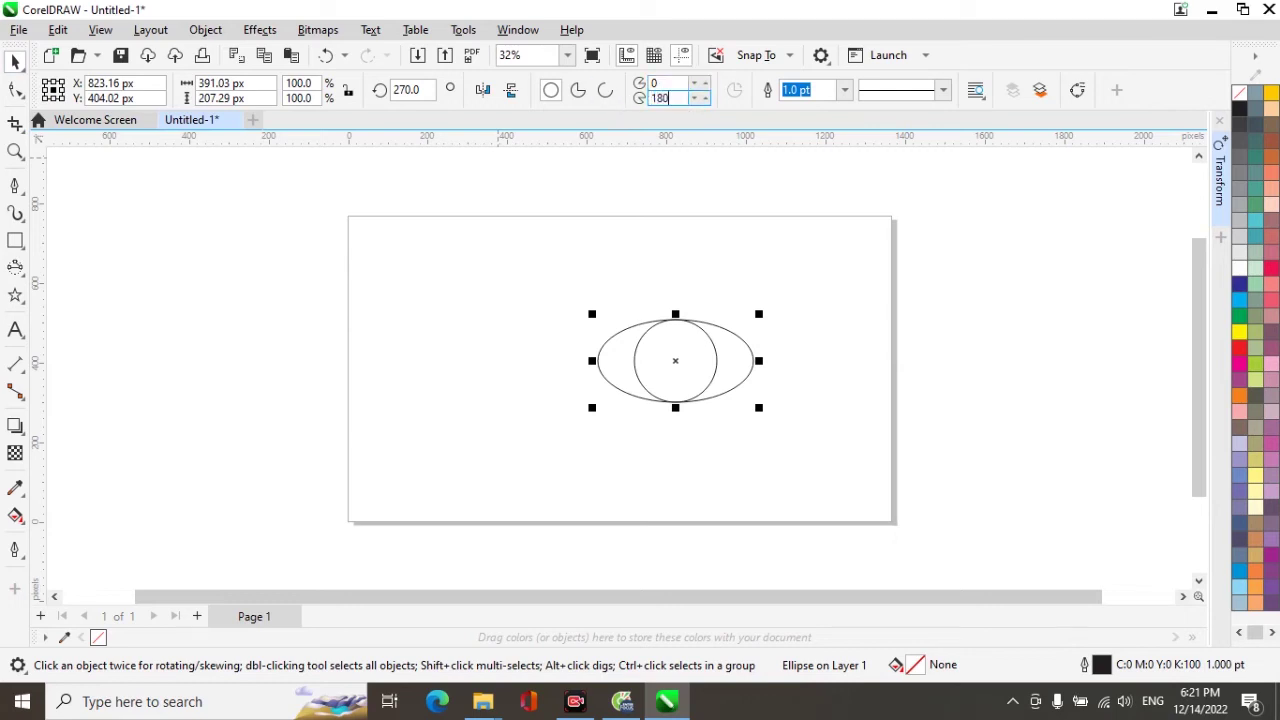
key(Return)
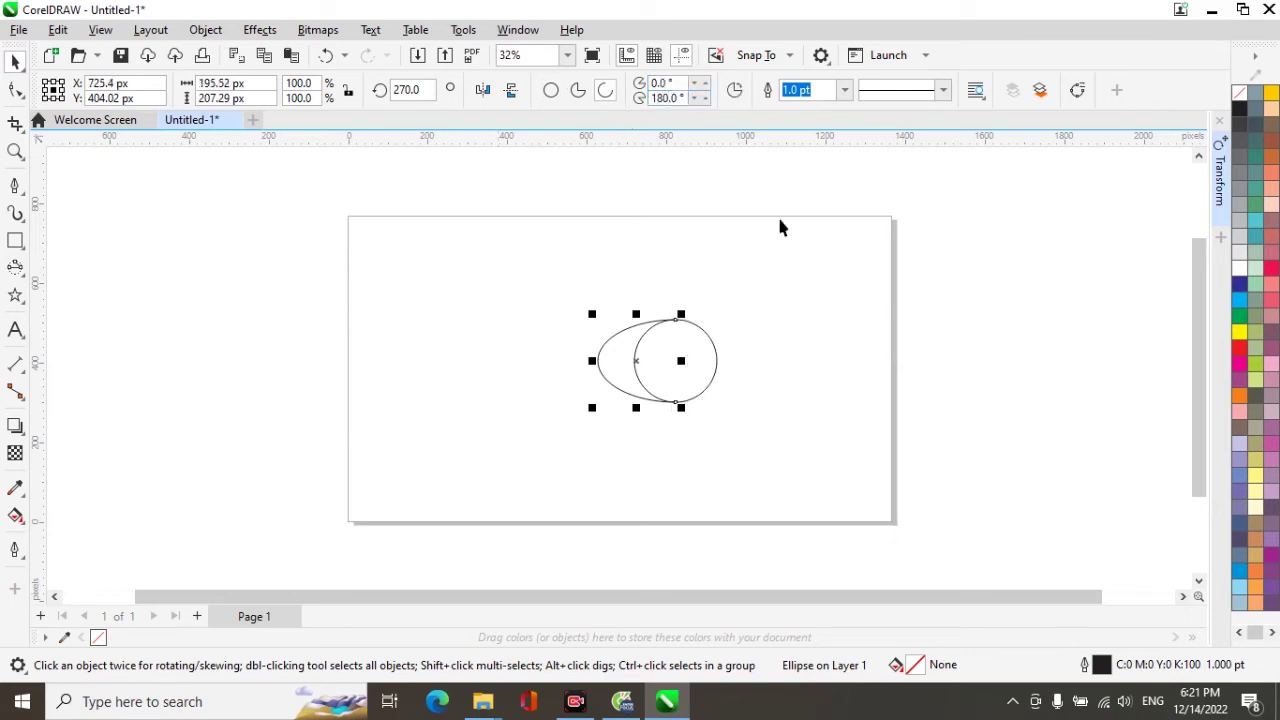
click(580, 91)
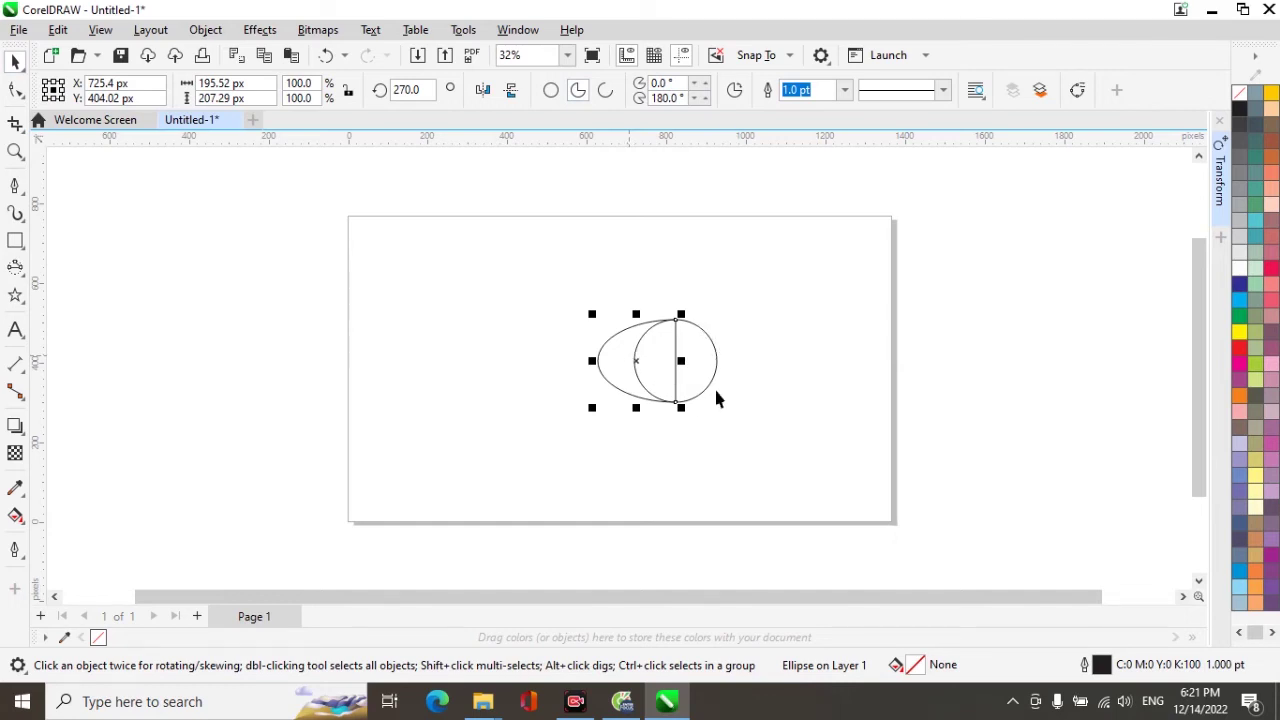
Step: Fill the half ellipse and the circle with black
click(1240, 112)
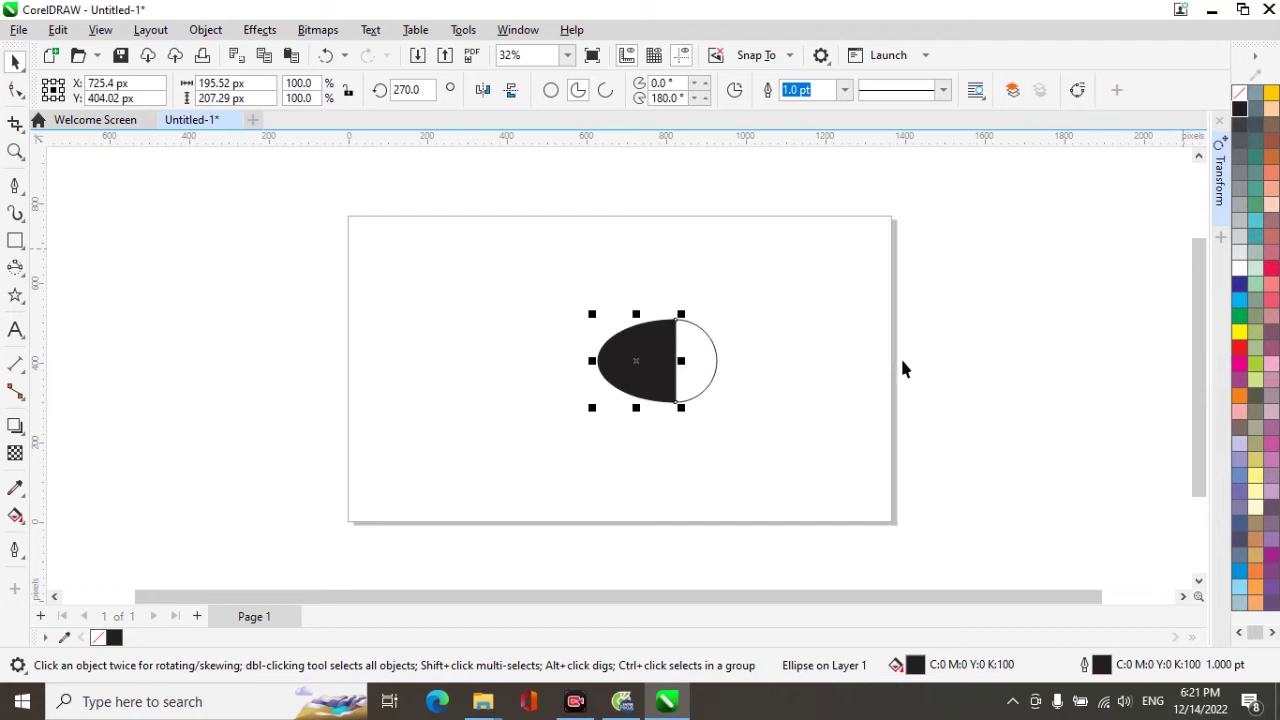
click(714, 346)
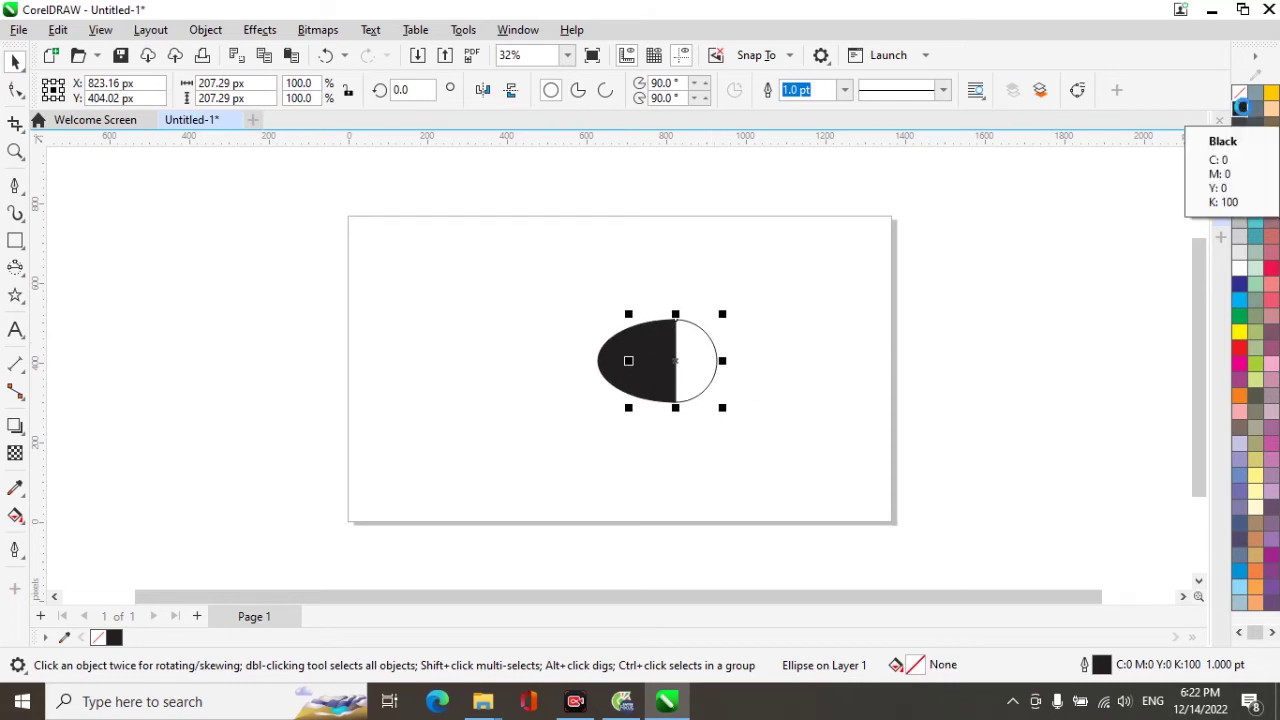
click(1242, 110)
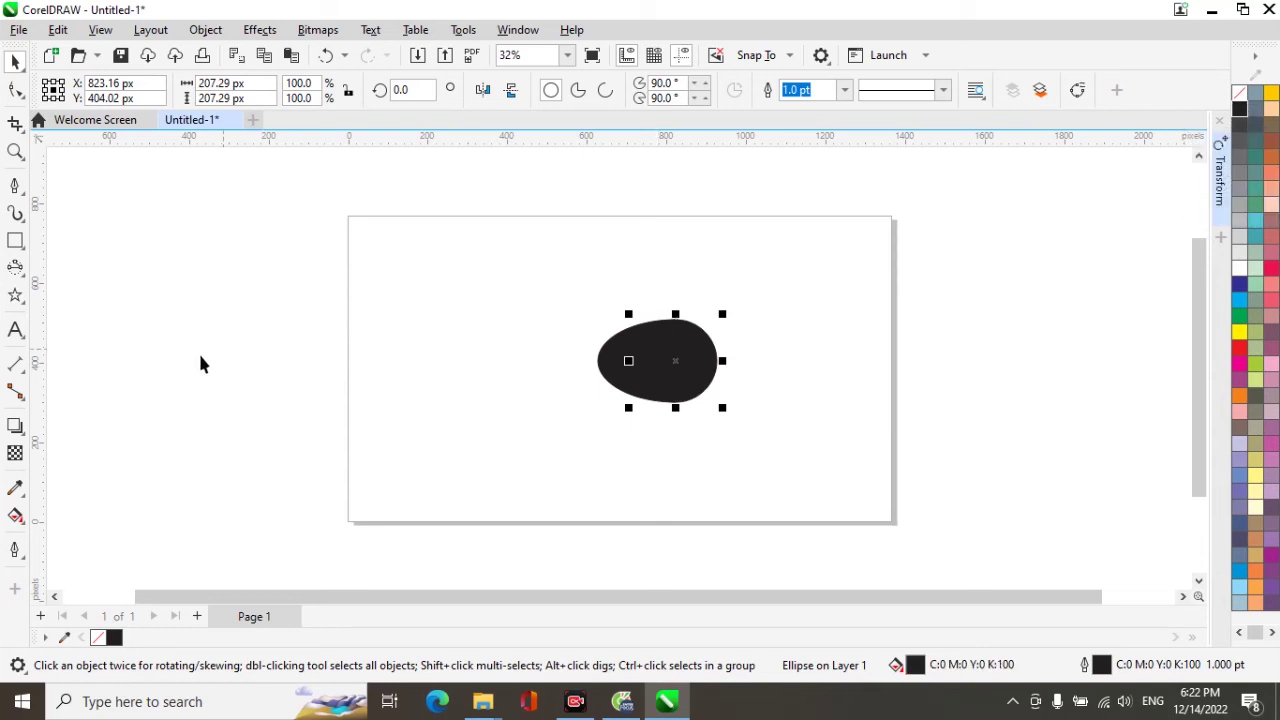
Step: Apply a linear black-and-white fountain fill to the circle and reverse it so white starts on the left side
click(15, 516)
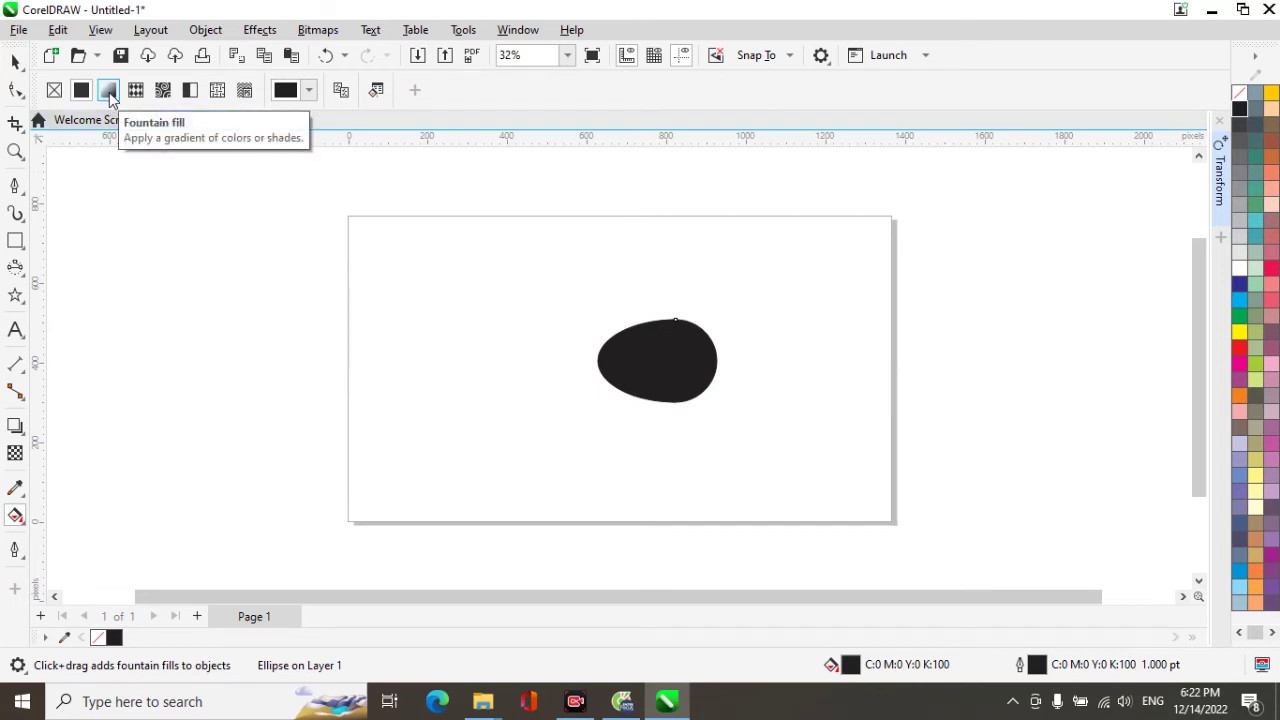
click(108, 92)
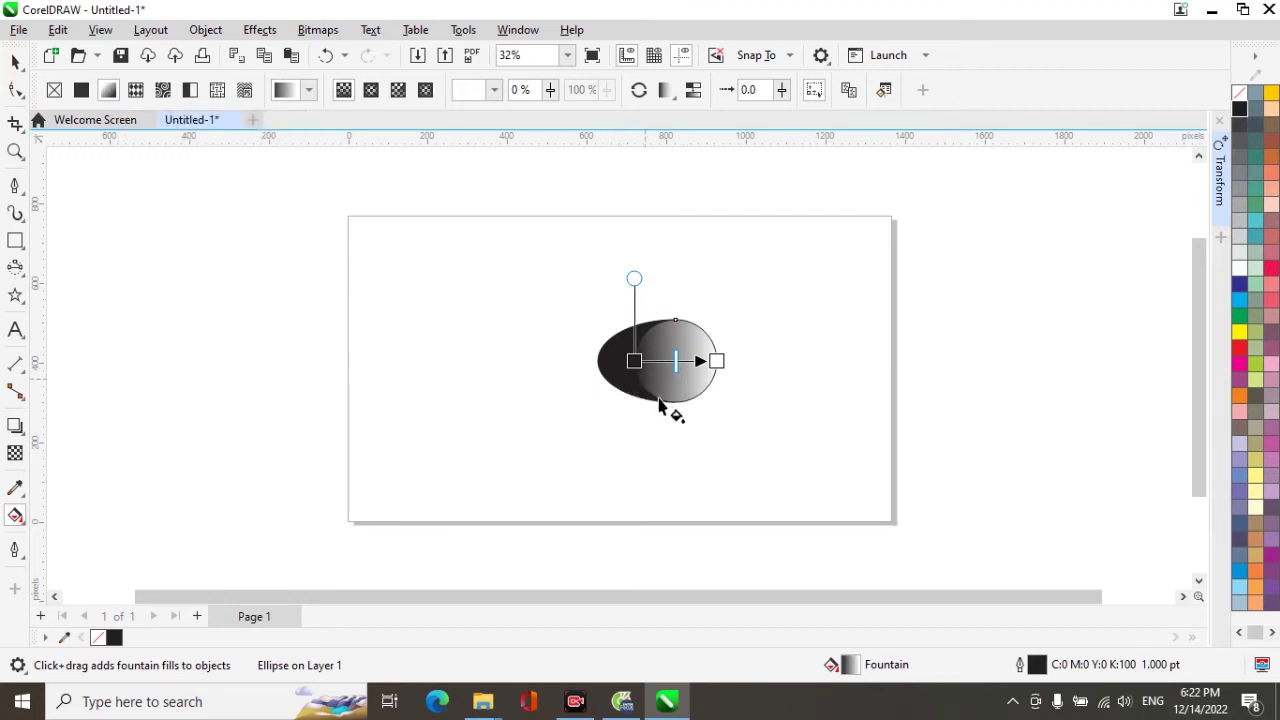
click(640, 91)
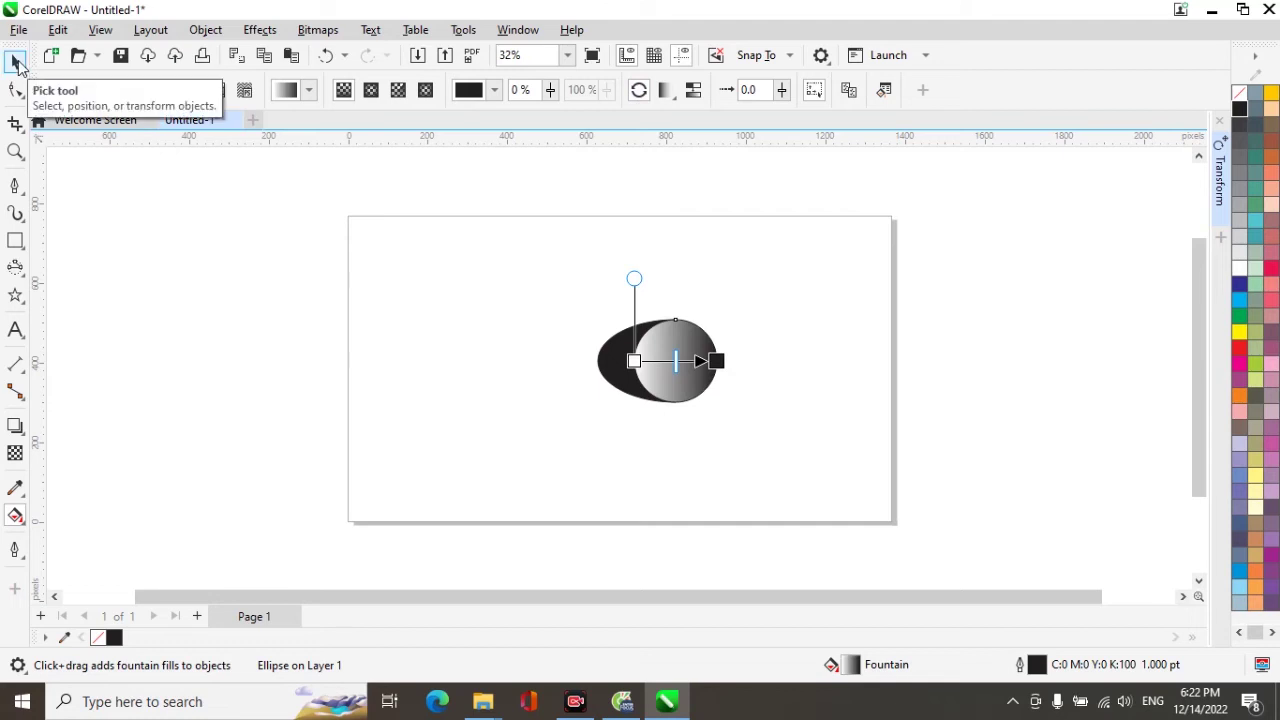
Step: Select the circle and the half ellipse together and set their rotation to -45 degrees
click(17, 62)
drag(557, 270, 762, 422)
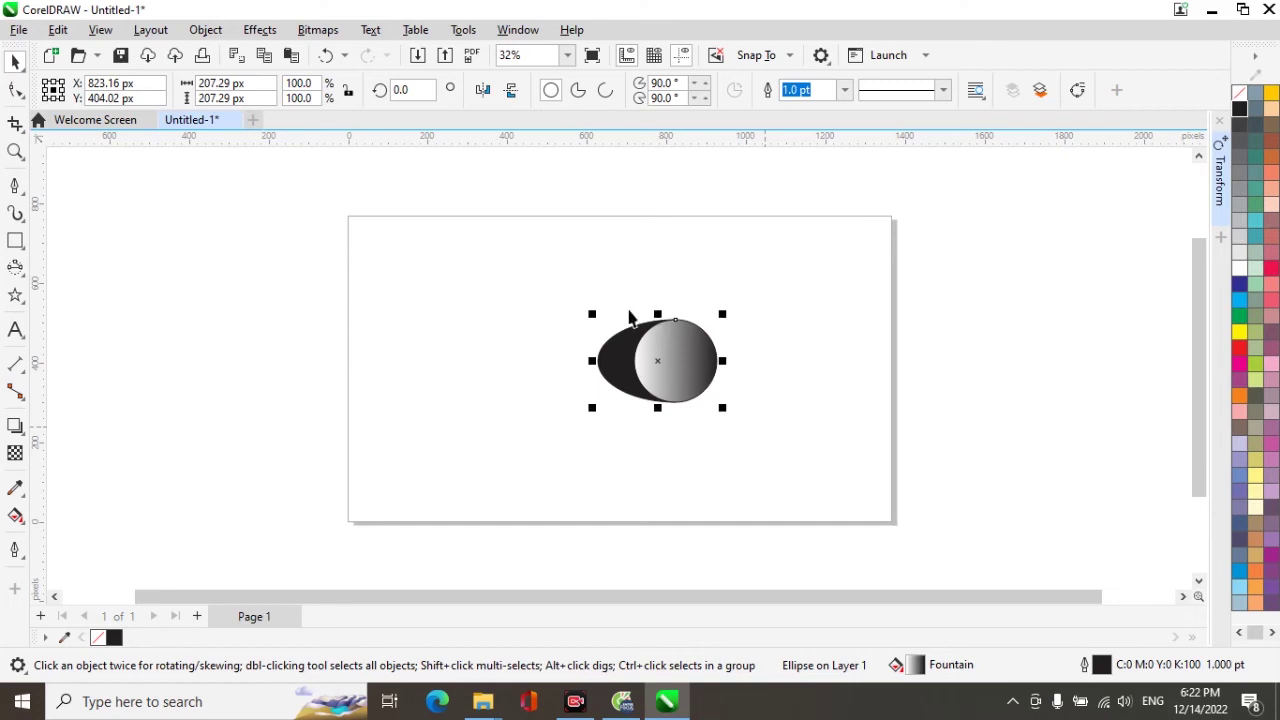
key(ctrl+a)
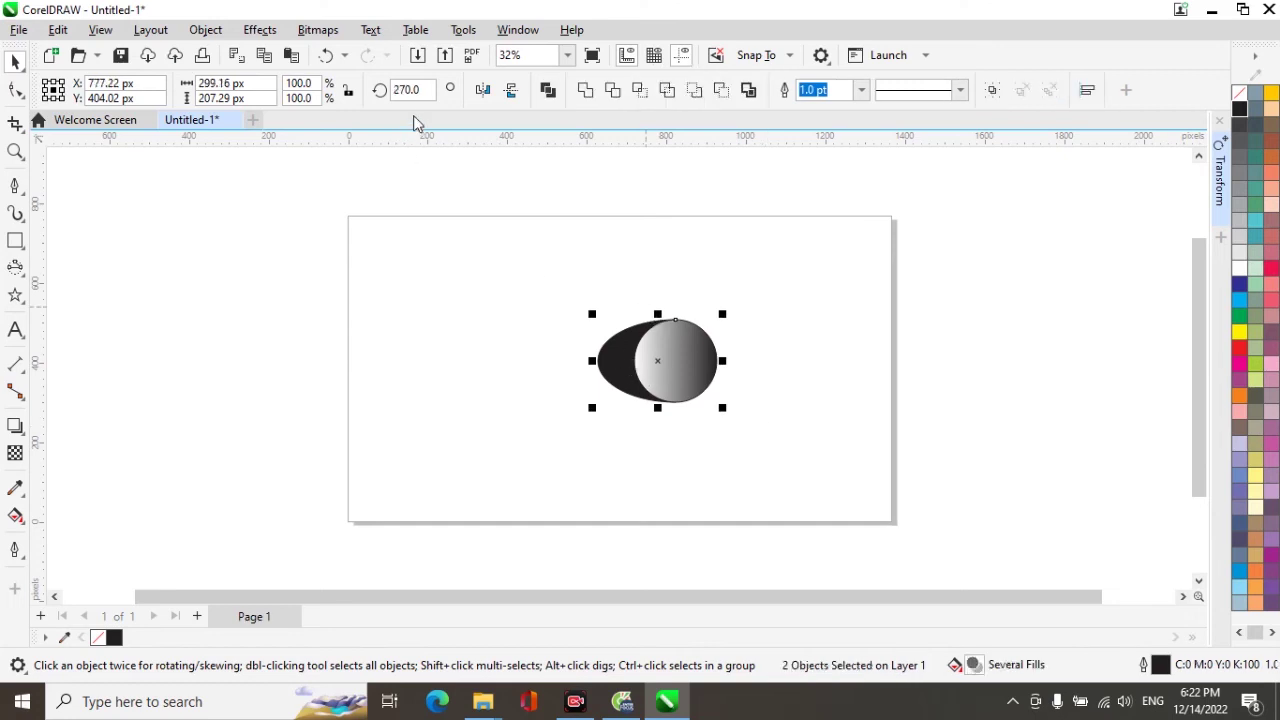
double_click(428, 91)
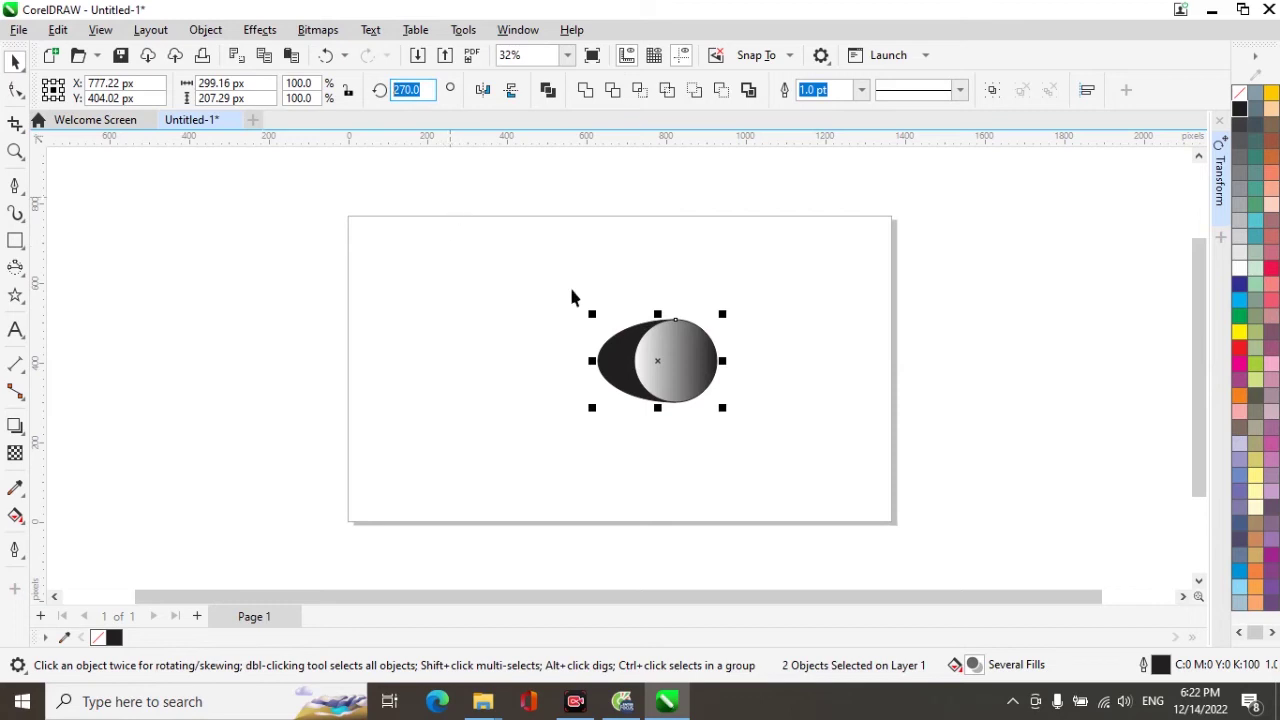
text(45)
key(Return)
click(400, 90)
text(-)
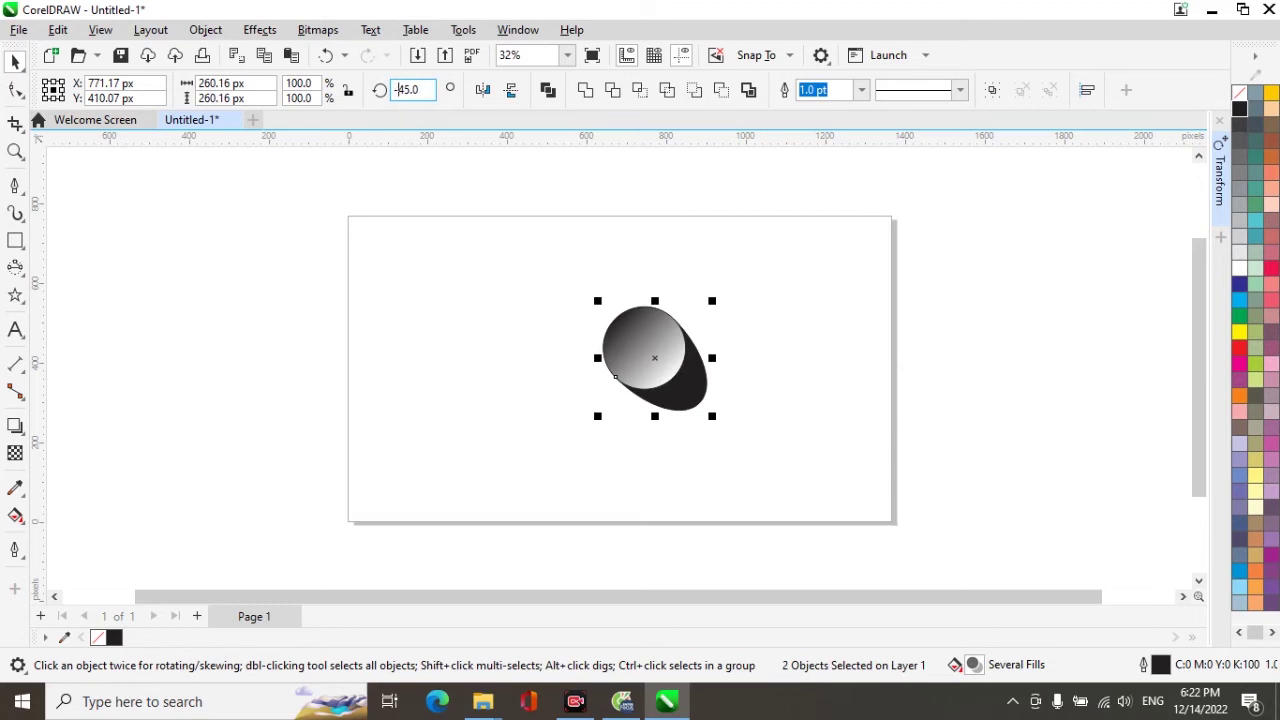
key(Return)
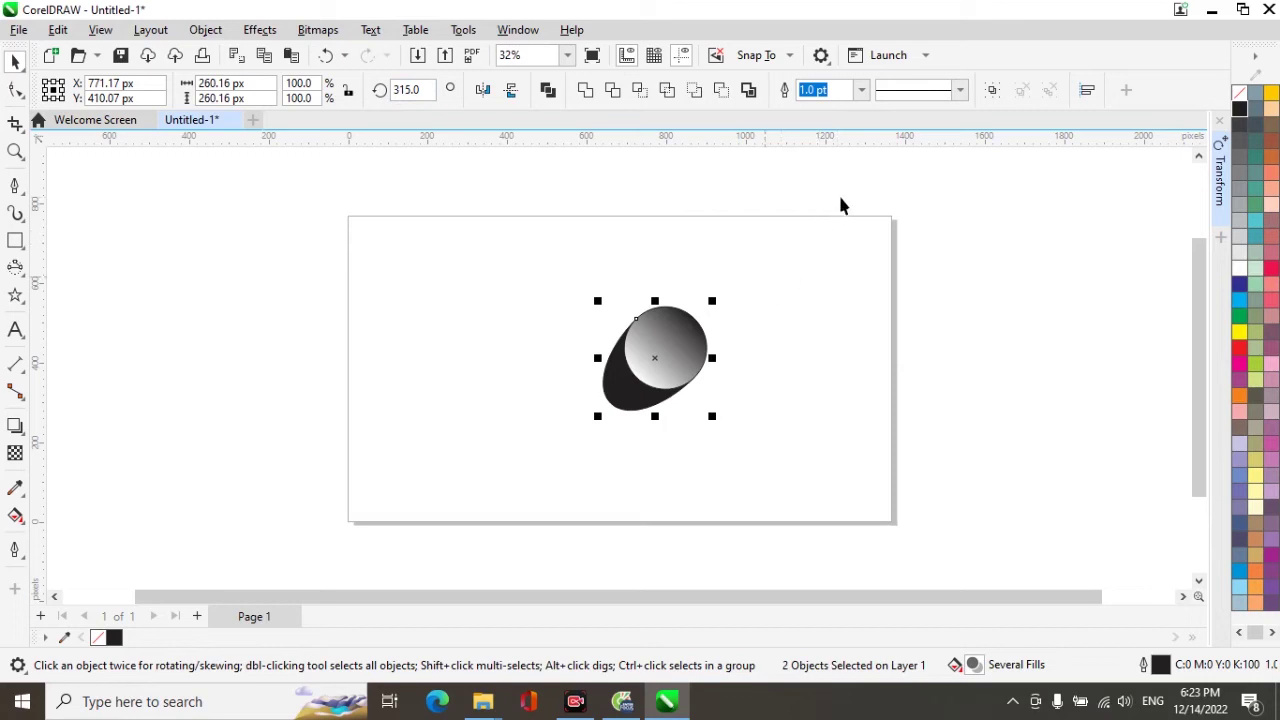
click(868, 337)
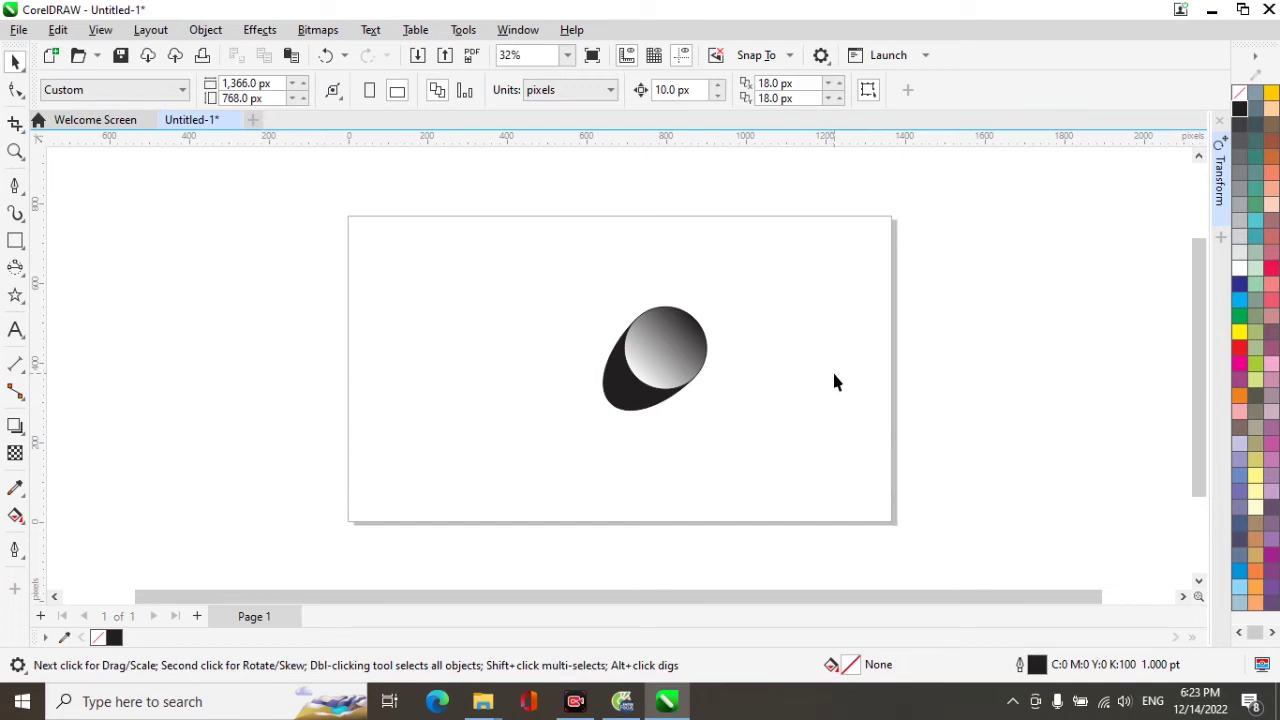
Step: Turn snapping off and draw a closed curved highlight about 87 by 67 px inside the circle's upper right edge with the Pen tool
key(z)
drag(537, 267, 785, 470)
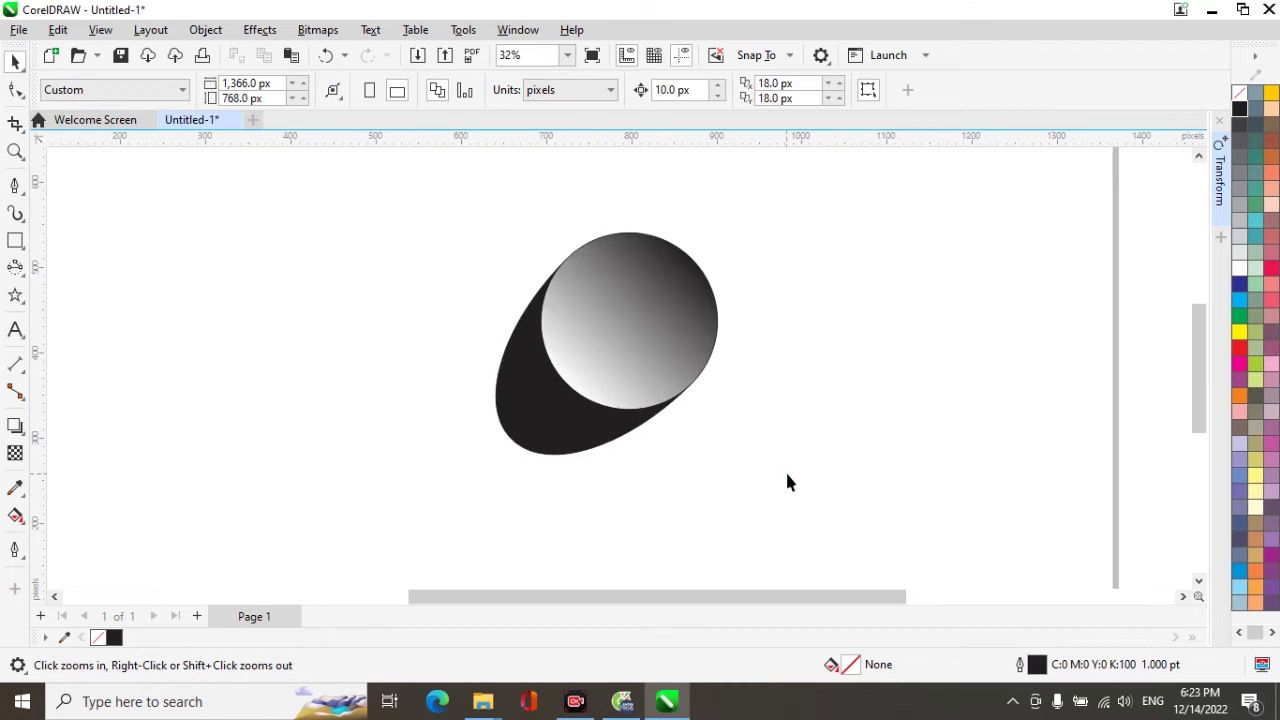
click(16, 187)
drag(465, 190, 837, 488)
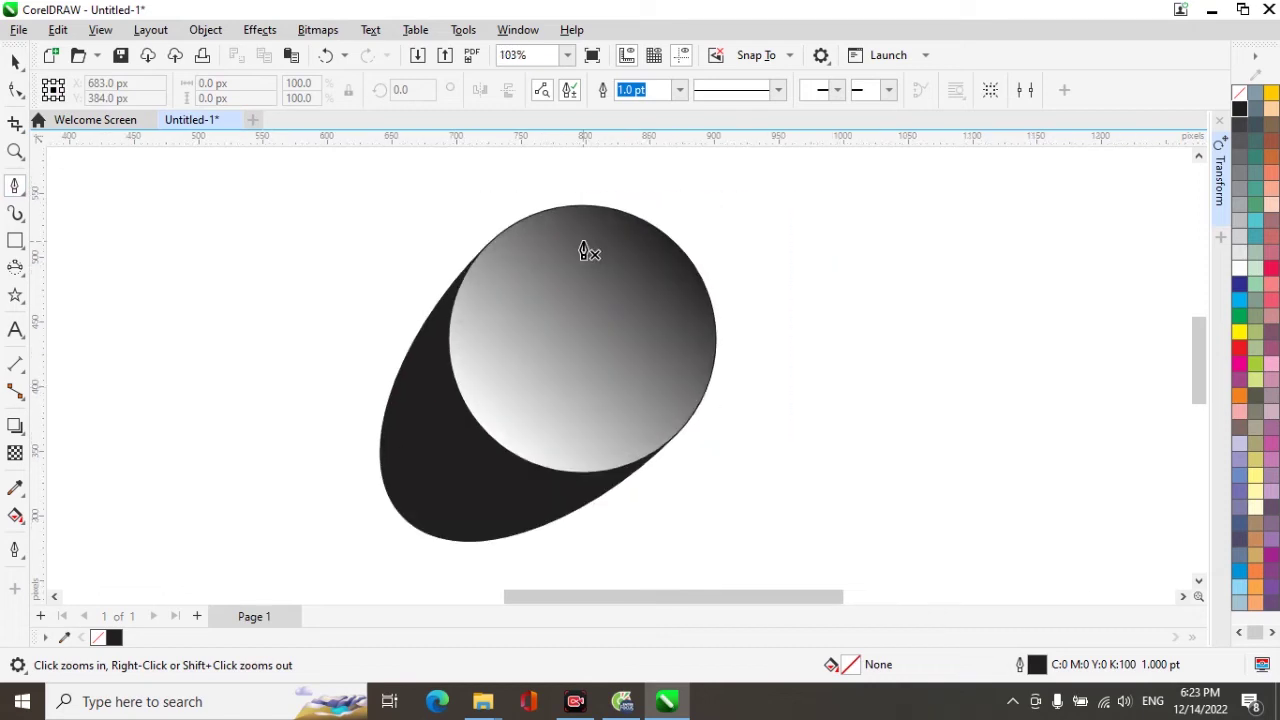
click(718, 57)
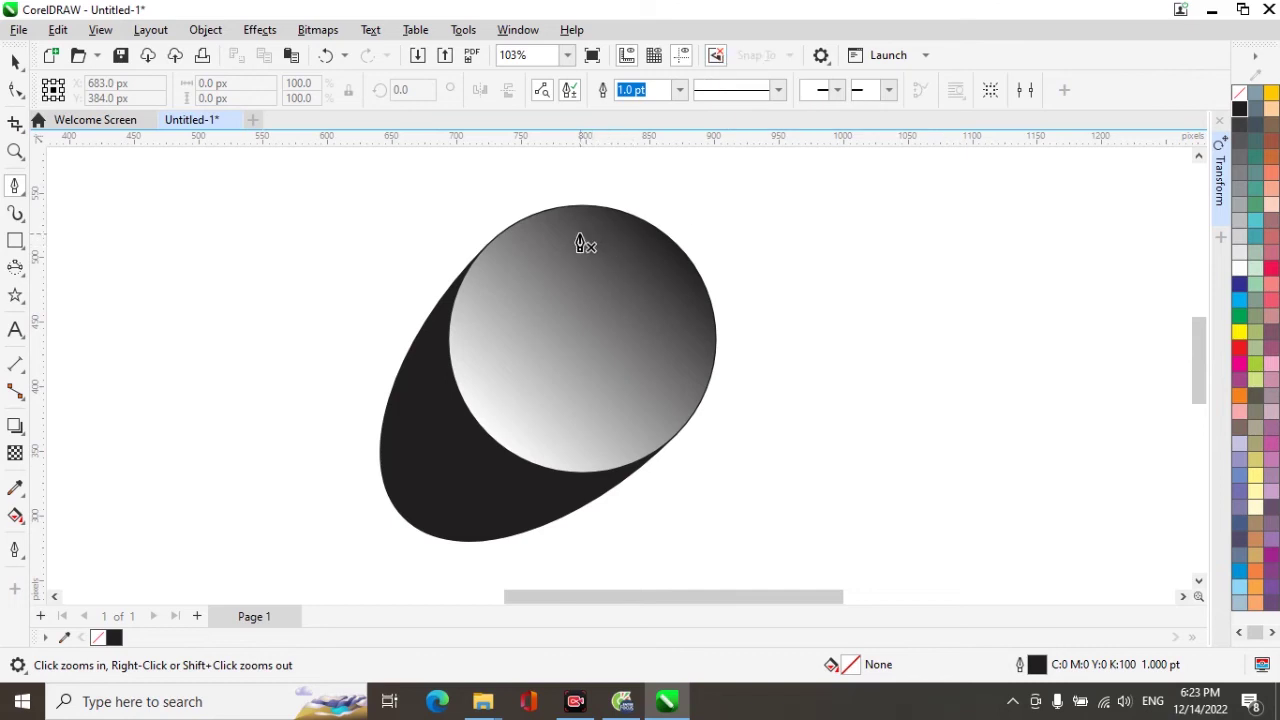
click(580, 237)
mouse_move(667, 262)
mouse_down()
mouse_move(694, 302)
mouse_move(680, 331)
mouse_move(651, 322)
mouse_move(628, 259)
mouse_up()
drag(630, 257, 529, 249)
click(13, 62)
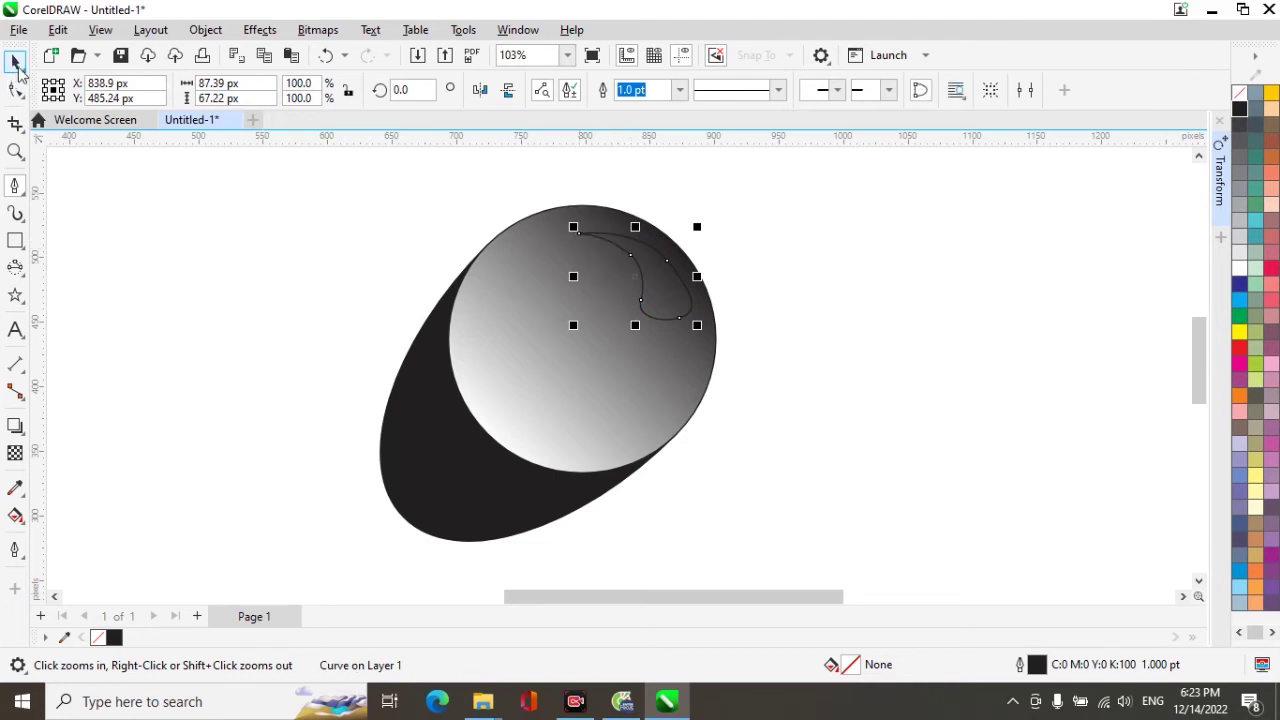
Step: Fill the highlight shape with white and remove its outline
key(space)
click(1239, 270)
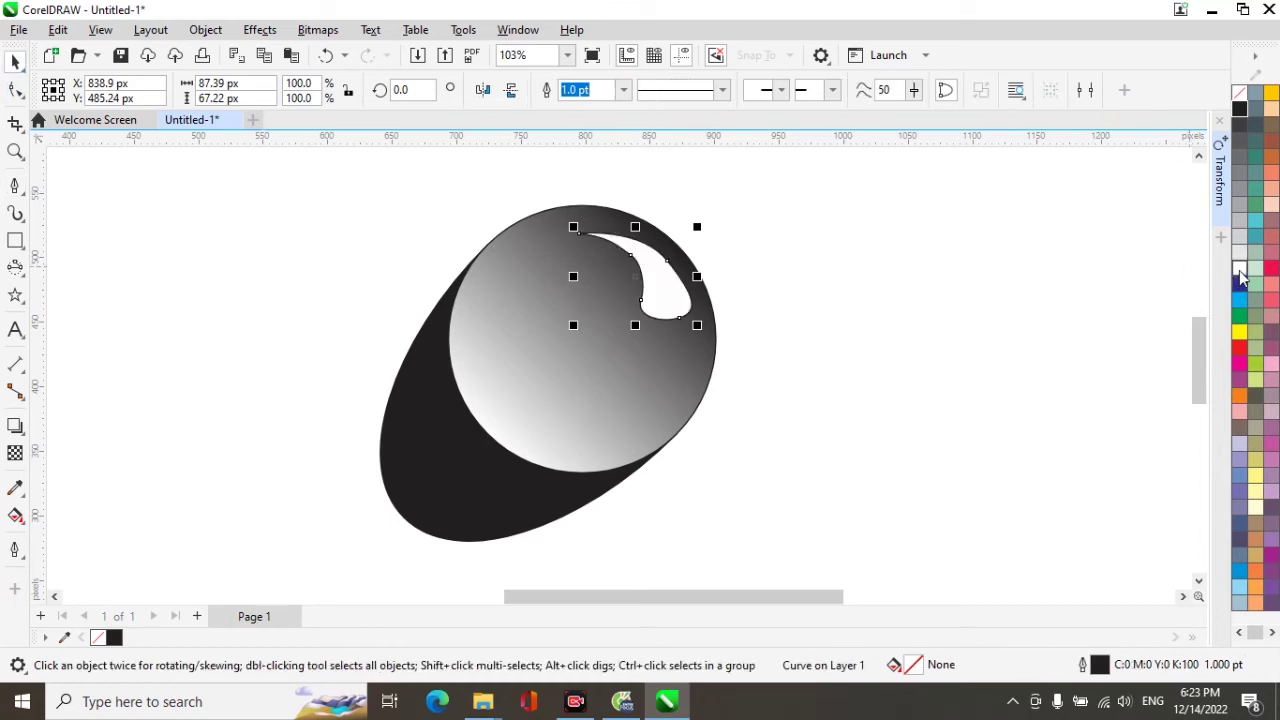
right_click(1240, 97)
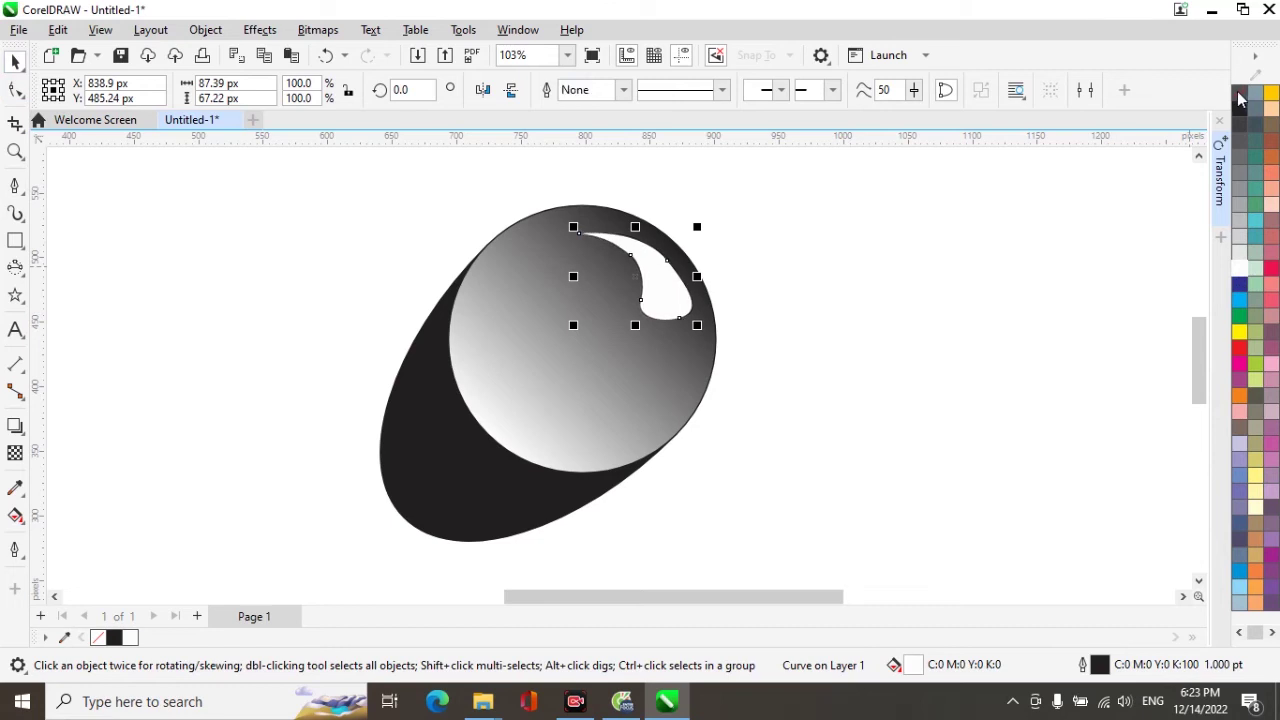
Step: Remove the outline from the circle, the shadow shape and the highlight together
drag(286, 172, 816, 566)
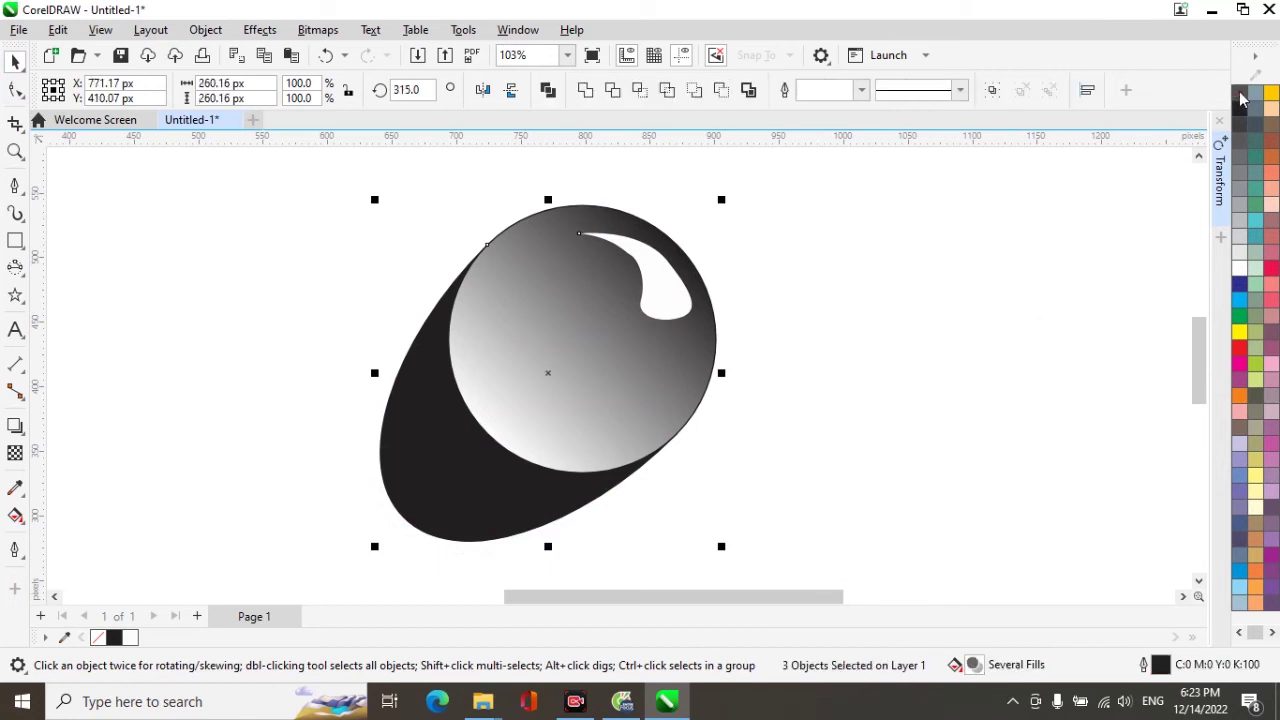
right_click(1238, 92)
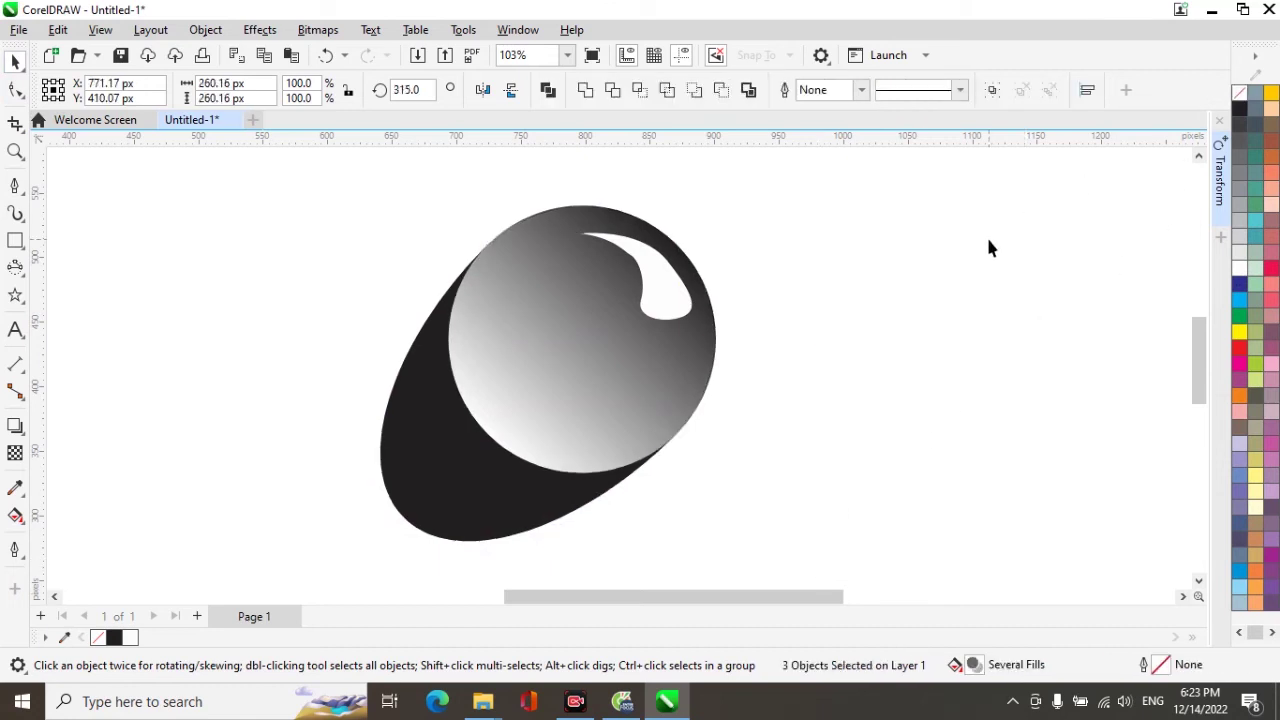
click(275, 189)
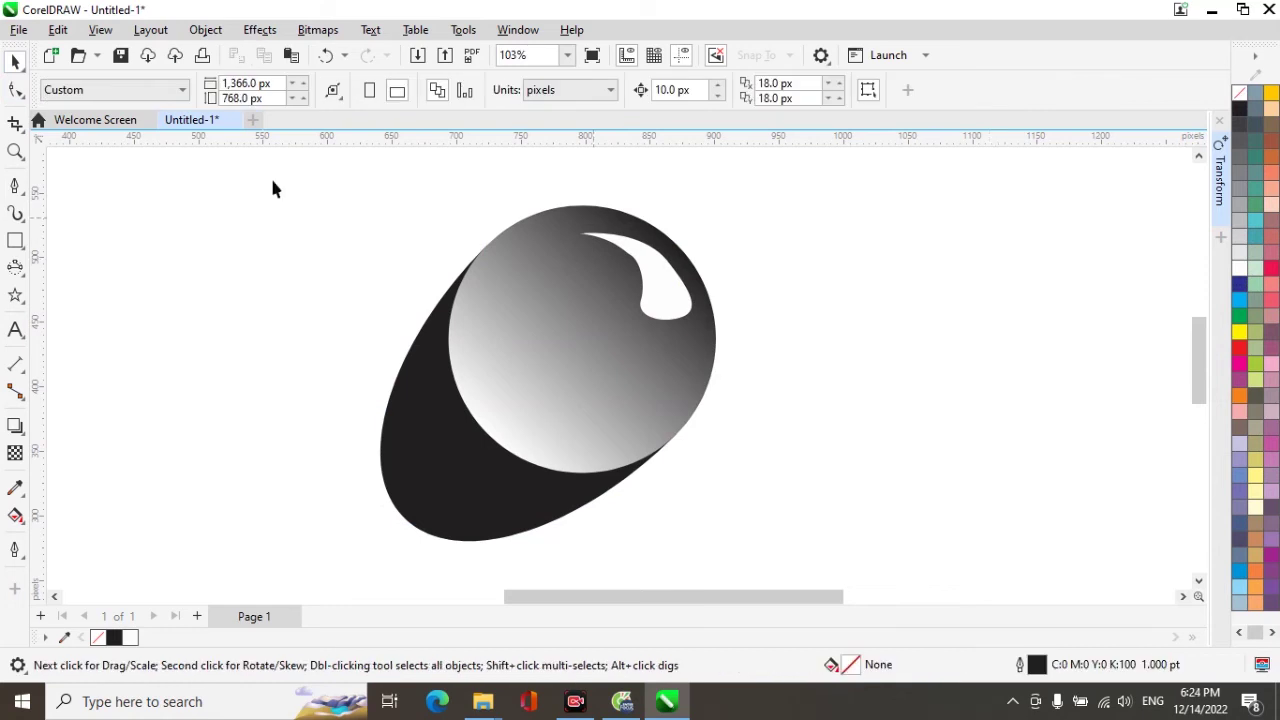
Step: Make the nodes along the white highlight curve smooth with the Shape tool
click(15, 92)
click(652, 279)
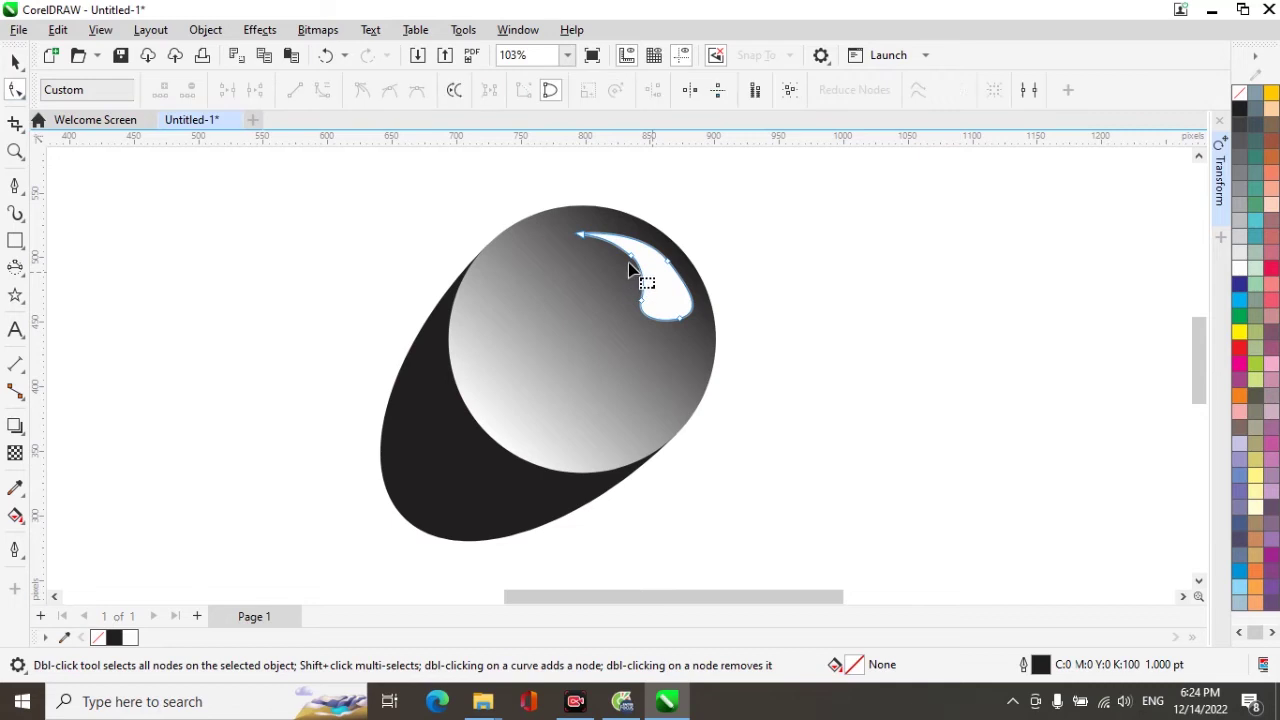
drag(560, 206, 730, 347)
click(662, 305)
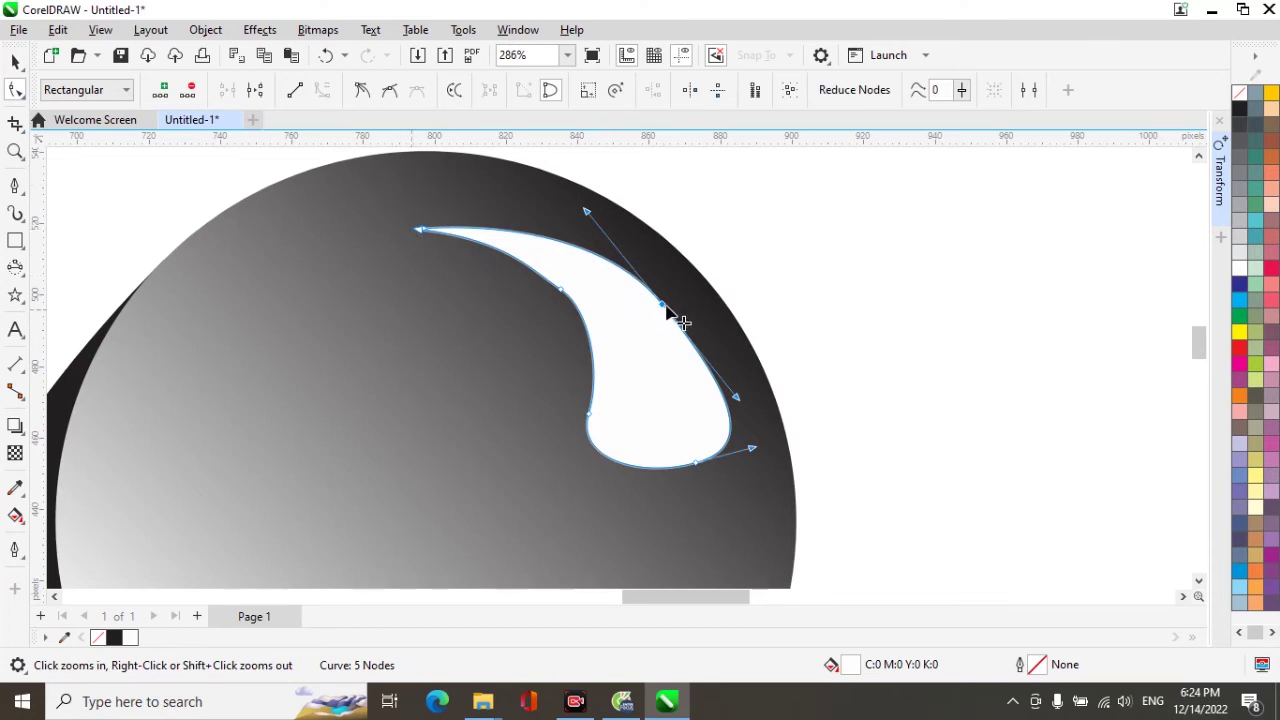
click(389, 93)
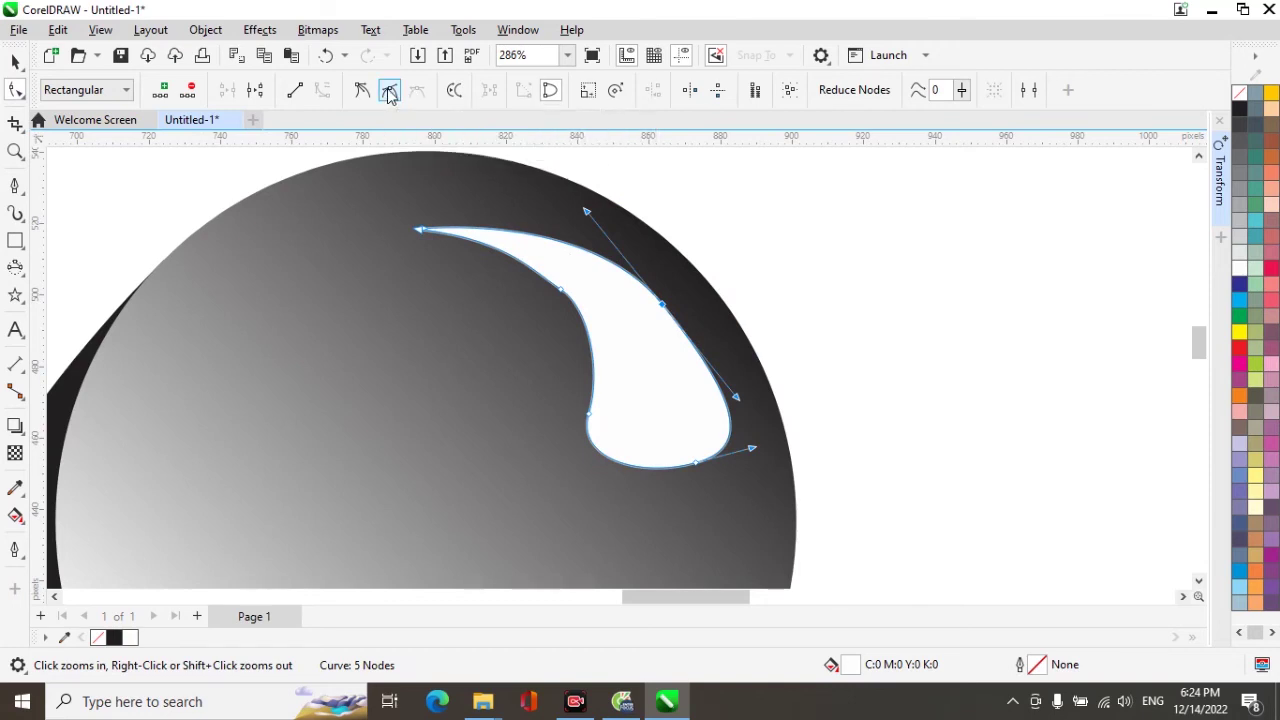
click(696, 465)
click(588, 414)
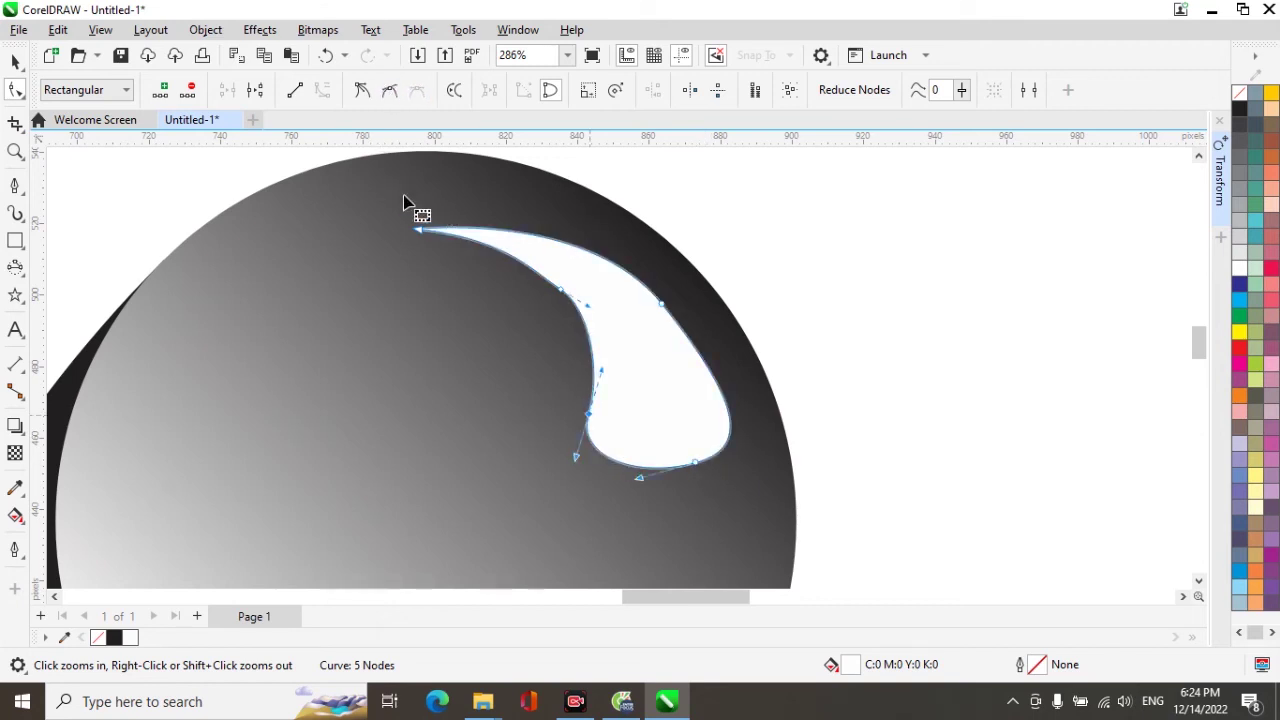
click(561, 290)
click(391, 96)
Step: Reshape the highlight into a slimmer, rounder teardrop about 81 by 69 px by moving its nodes and curve handles
click(662, 303)
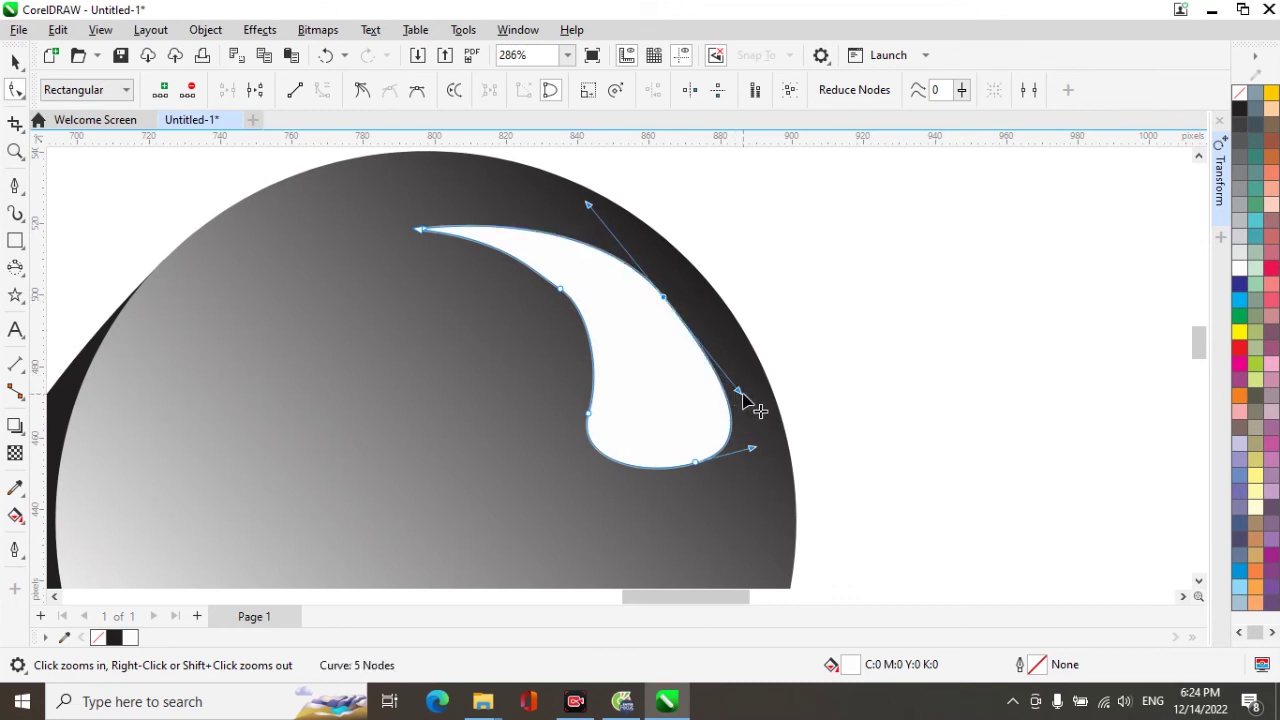
drag(740, 394, 710, 354)
drag(696, 462, 724, 448)
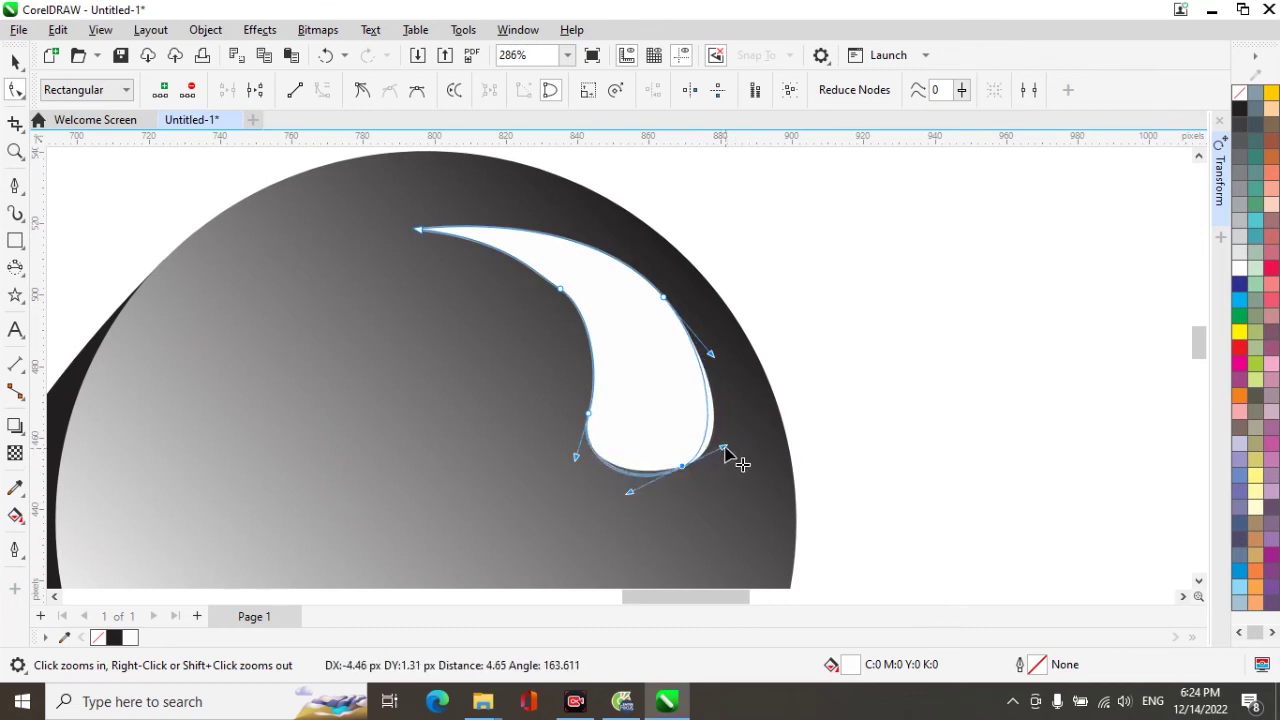
drag(630, 493, 639, 488)
drag(588, 416, 596, 415)
drag(562, 292, 606, 334)
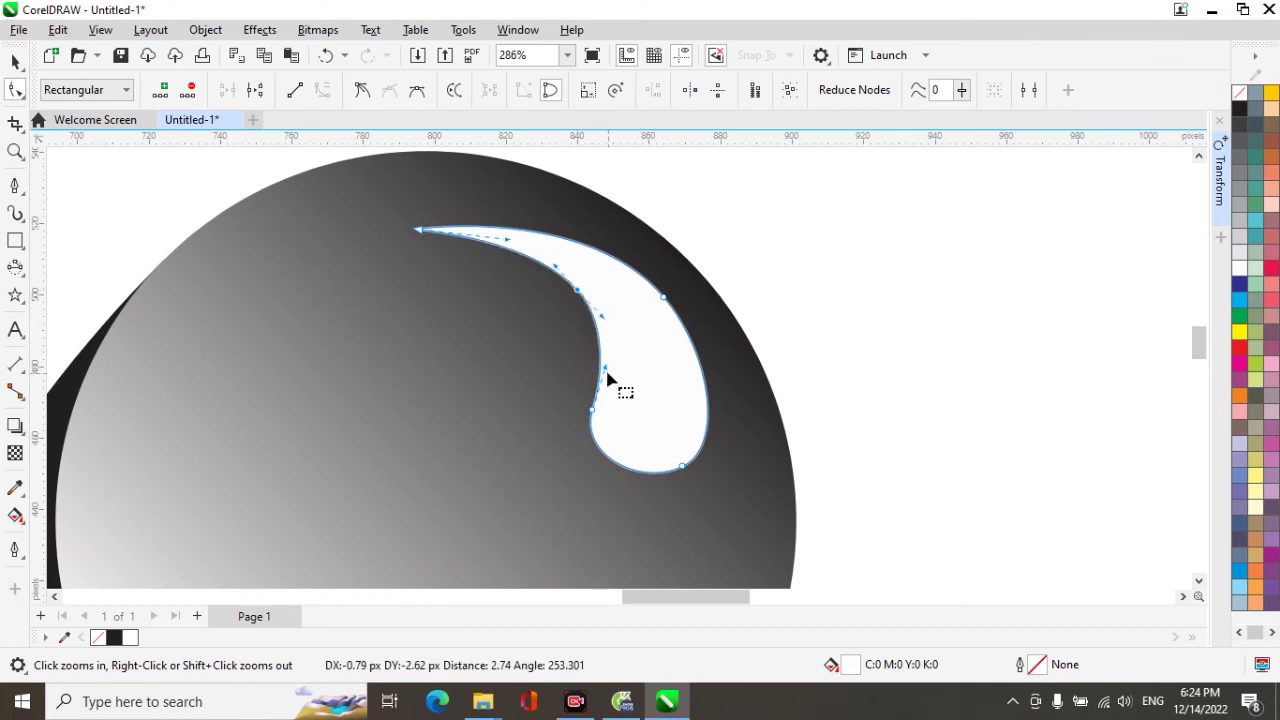
click(606, 364)
drag(593, 413, 606, 417)
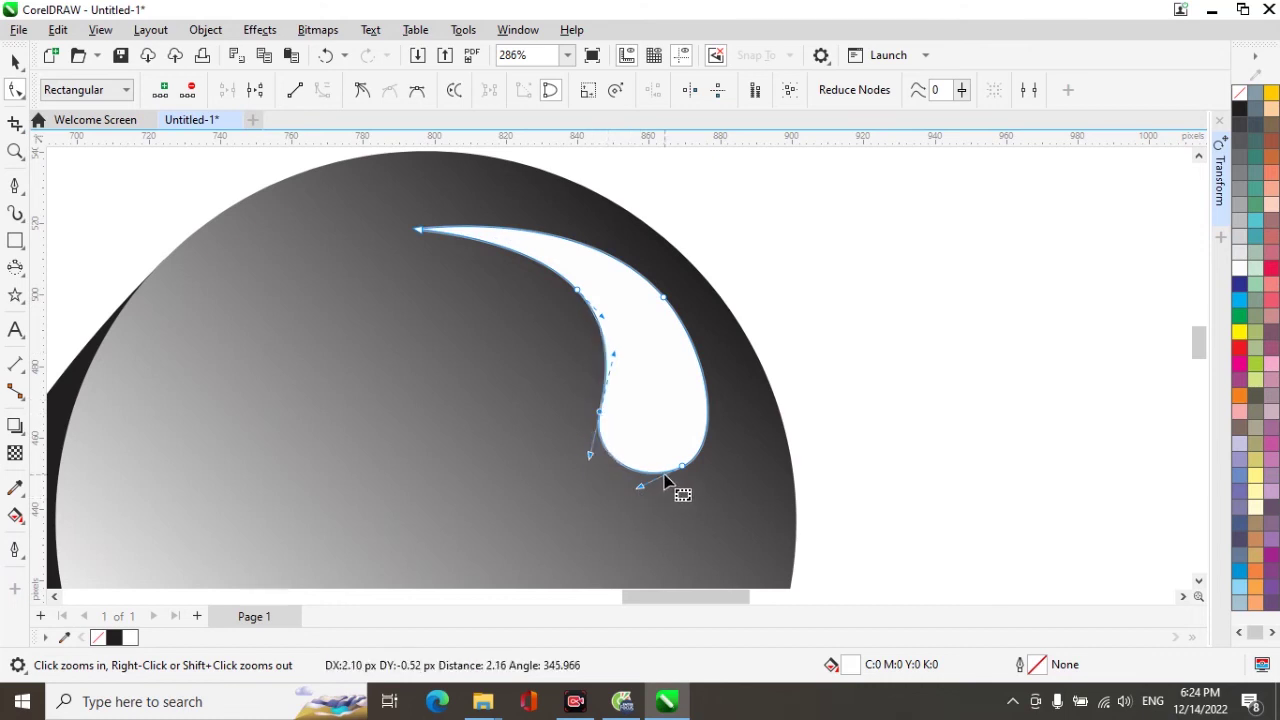
click(15, 62)
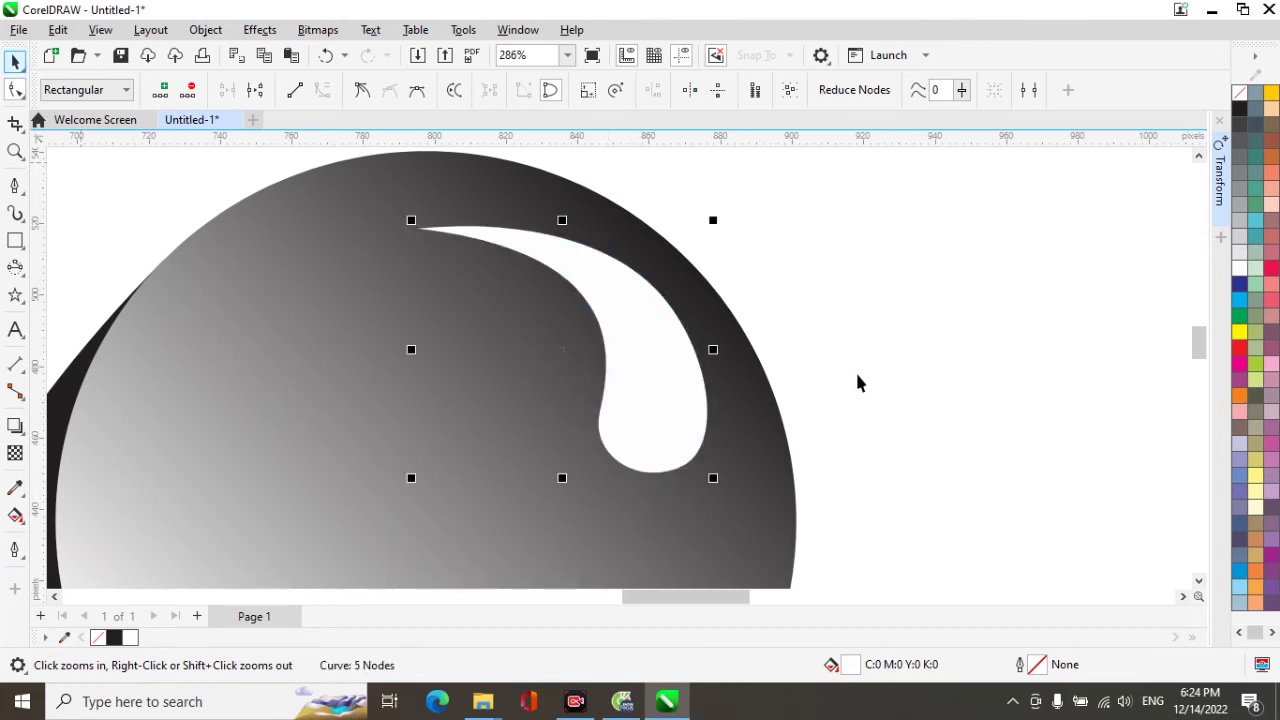
scroll(855, 372, down, 3)
drag(882, 417, 627, 360)
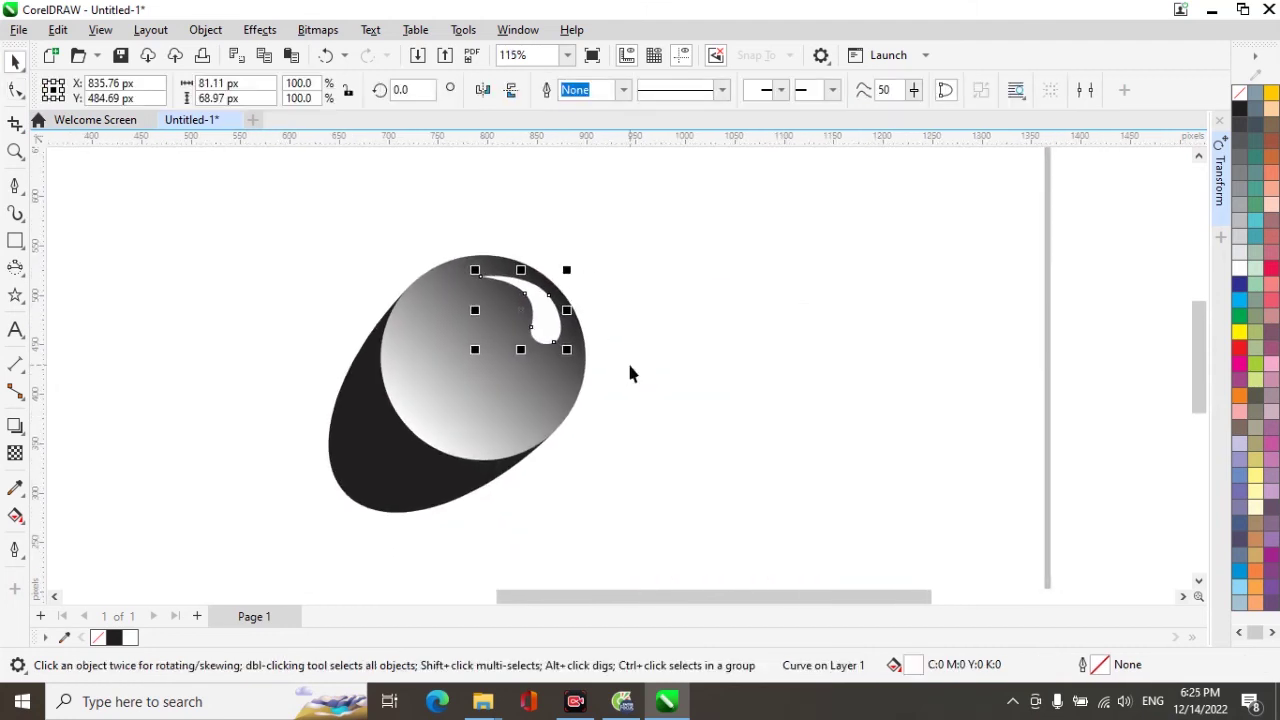
click(690, 385)
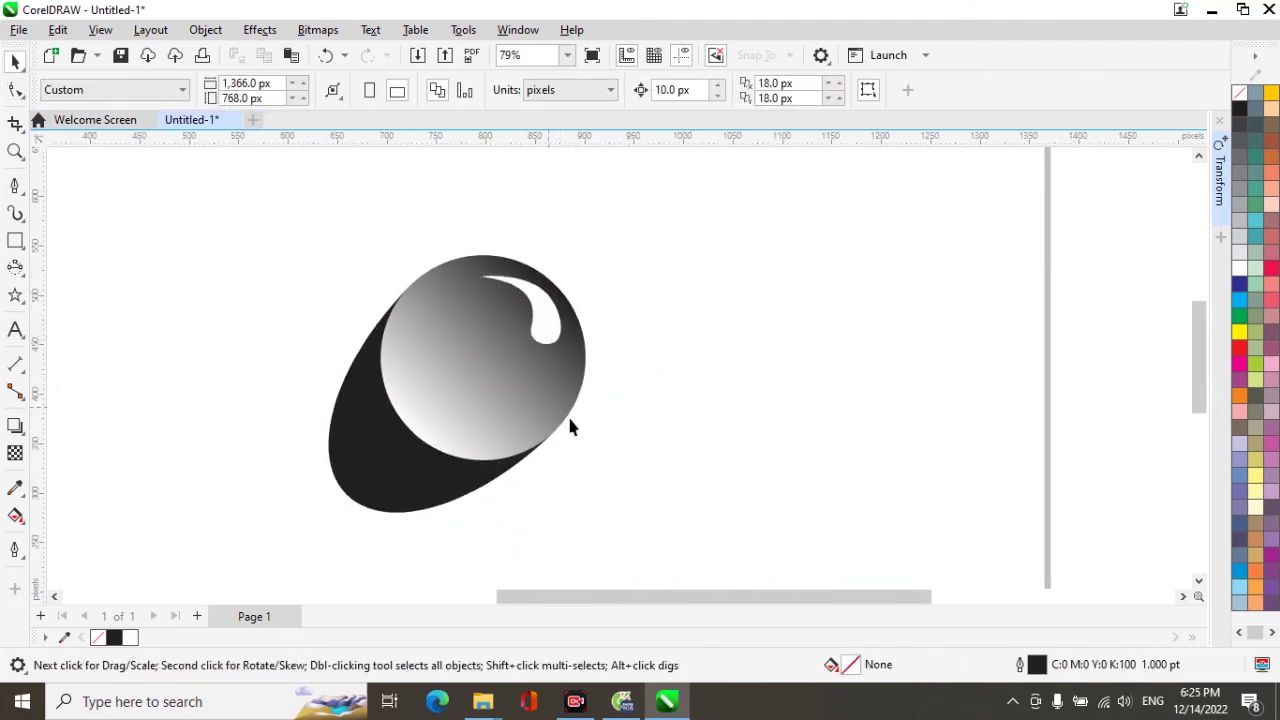
Step: Change the highlight's fill to a very light grey
click(545, 312)
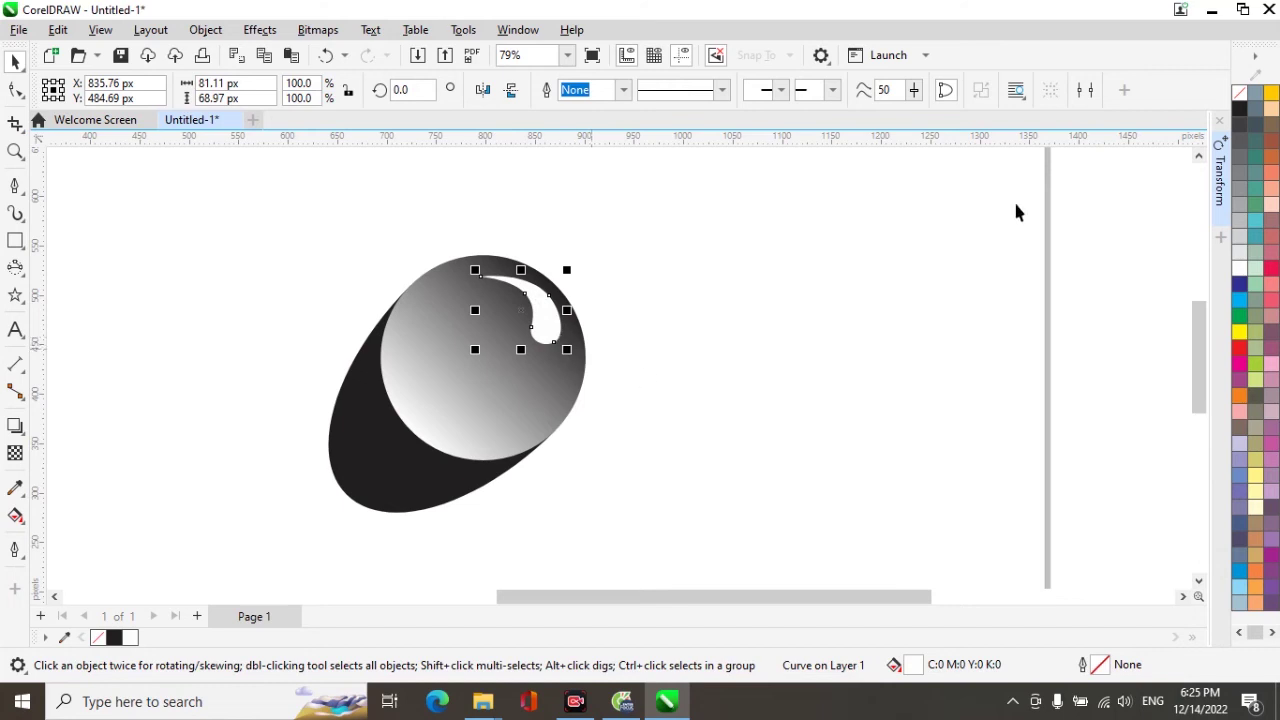
click(1240, 116)
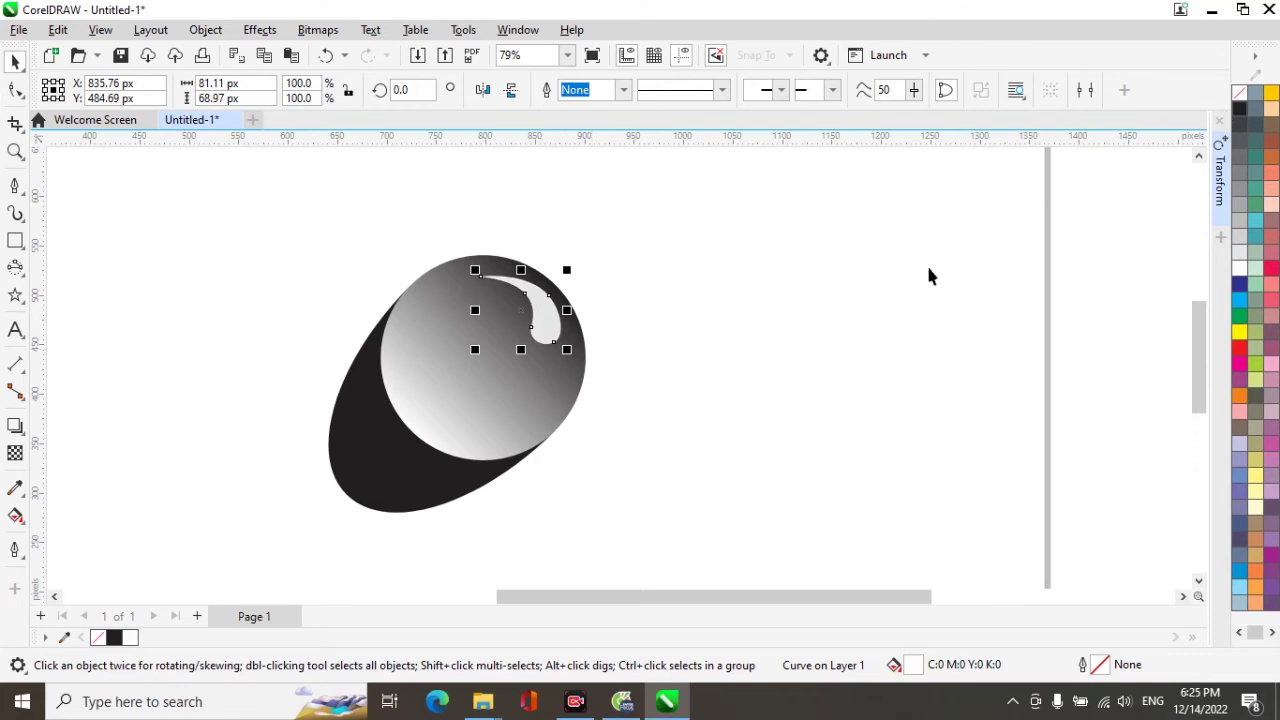
click(715, 337)
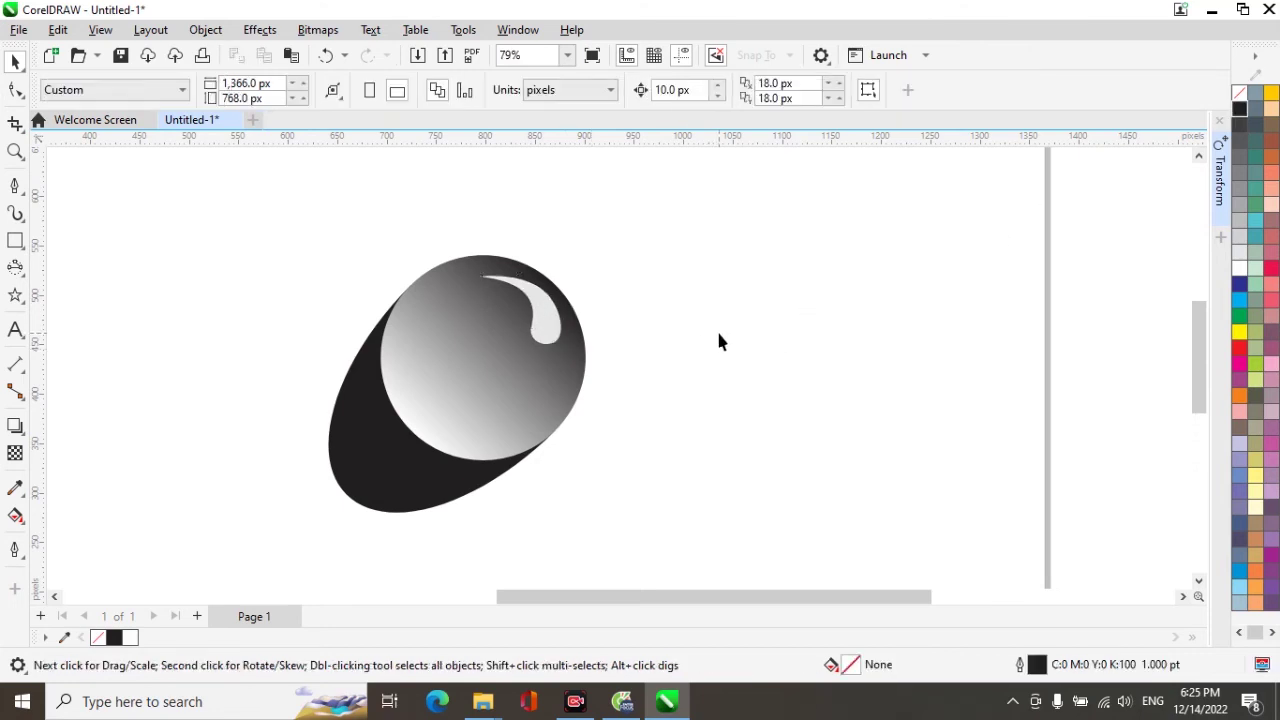
Step: Shorten the circle's fountain fill by moving its black end slightly inward from the upper right edge
click(521, 386)
click(22, 518)
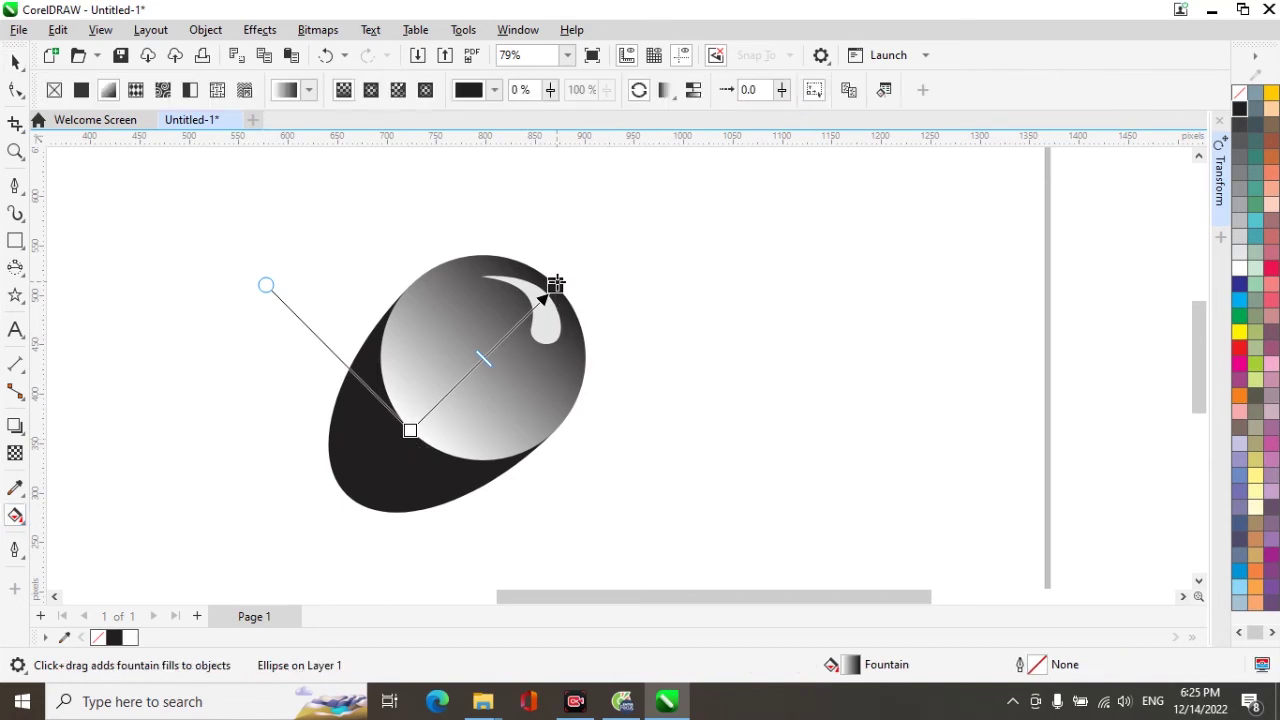
drag(555, 285, 537, 300)
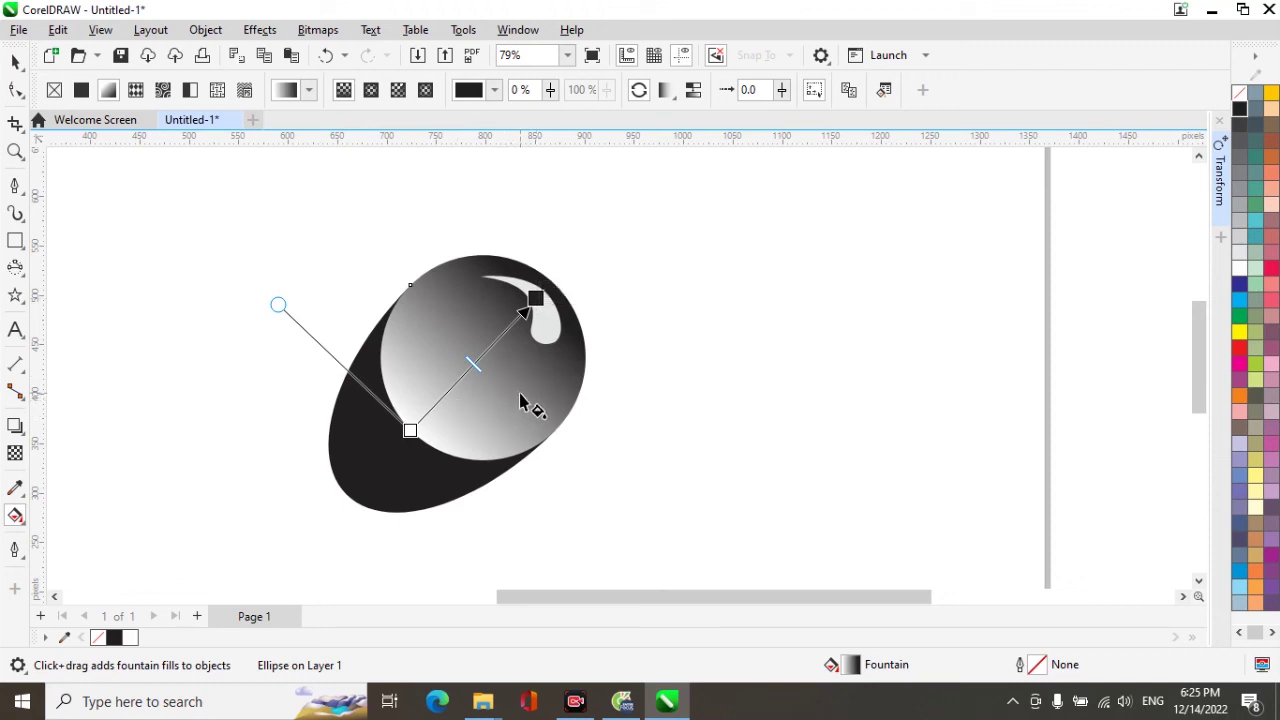
click(15, 60)
click(745, 455)
Step: Add a page-sized background rectangle of 1366 by 768 px behind the ball and fill it with black
scroll(745, 455, down, 2)
scroll(748, 468, down, 3)
drag(748, 468, 744, 364)
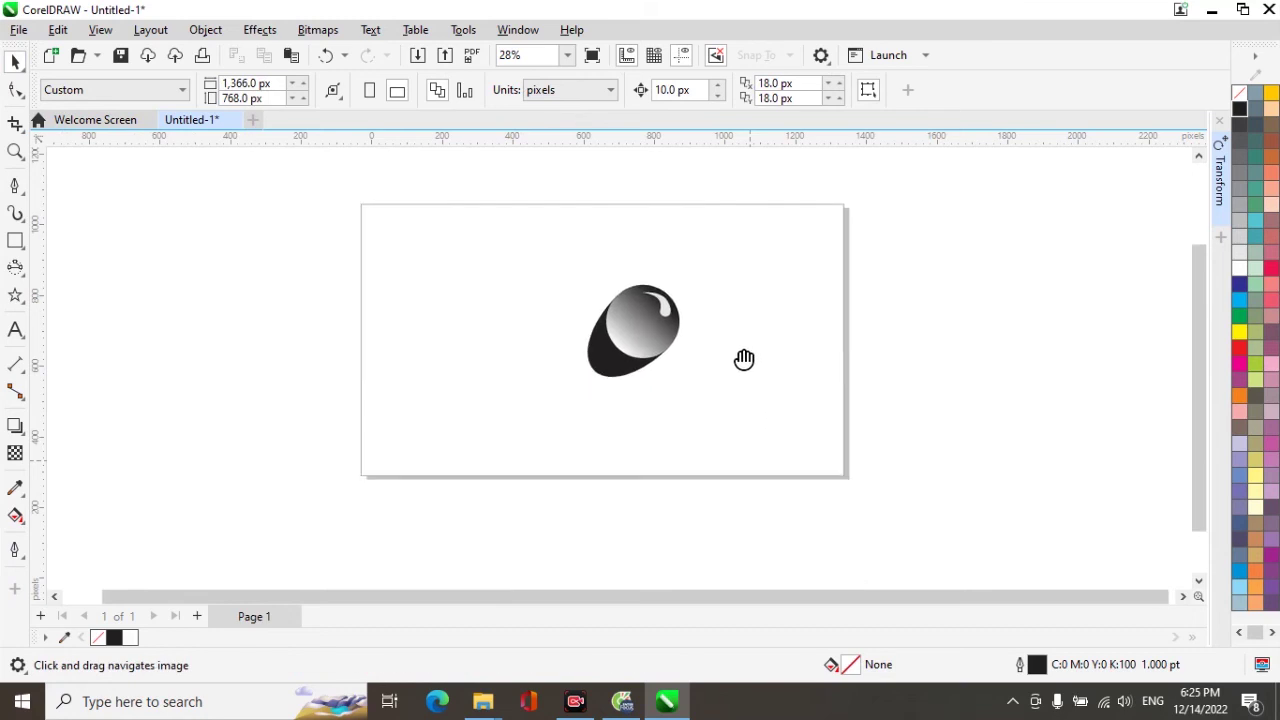
scroll(740, 395, up, 1)
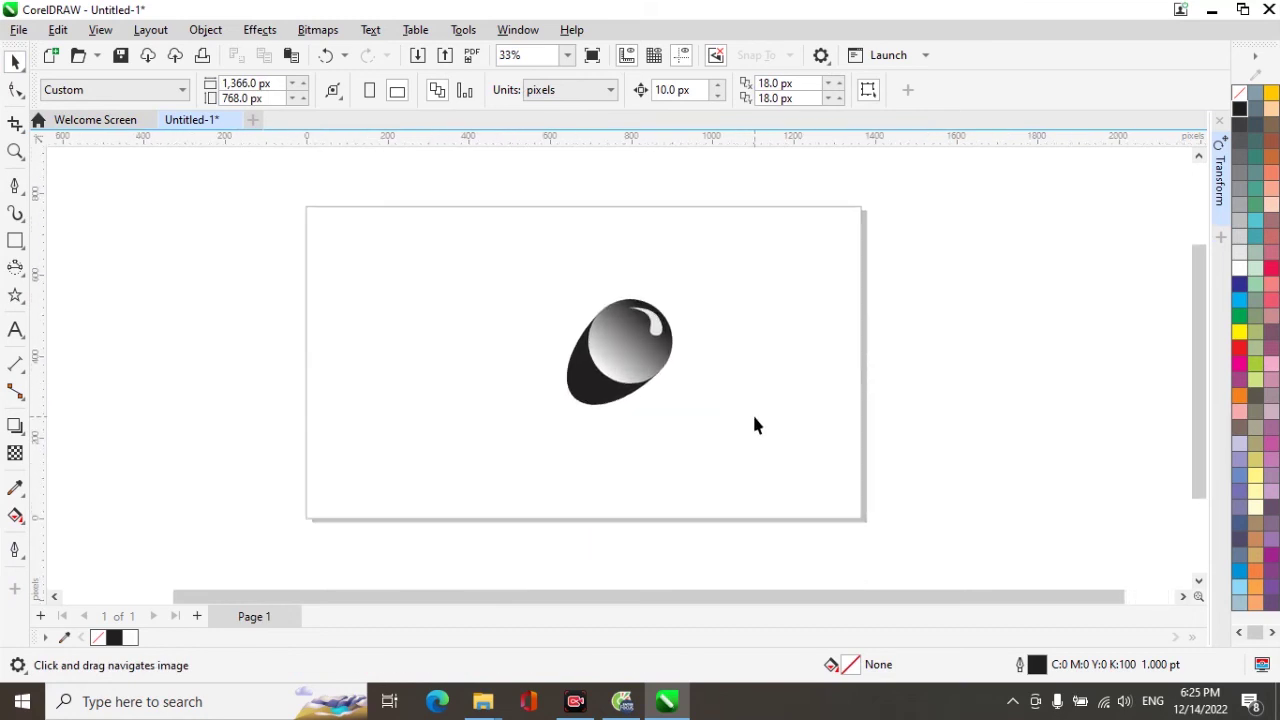
double_click(16, 242)
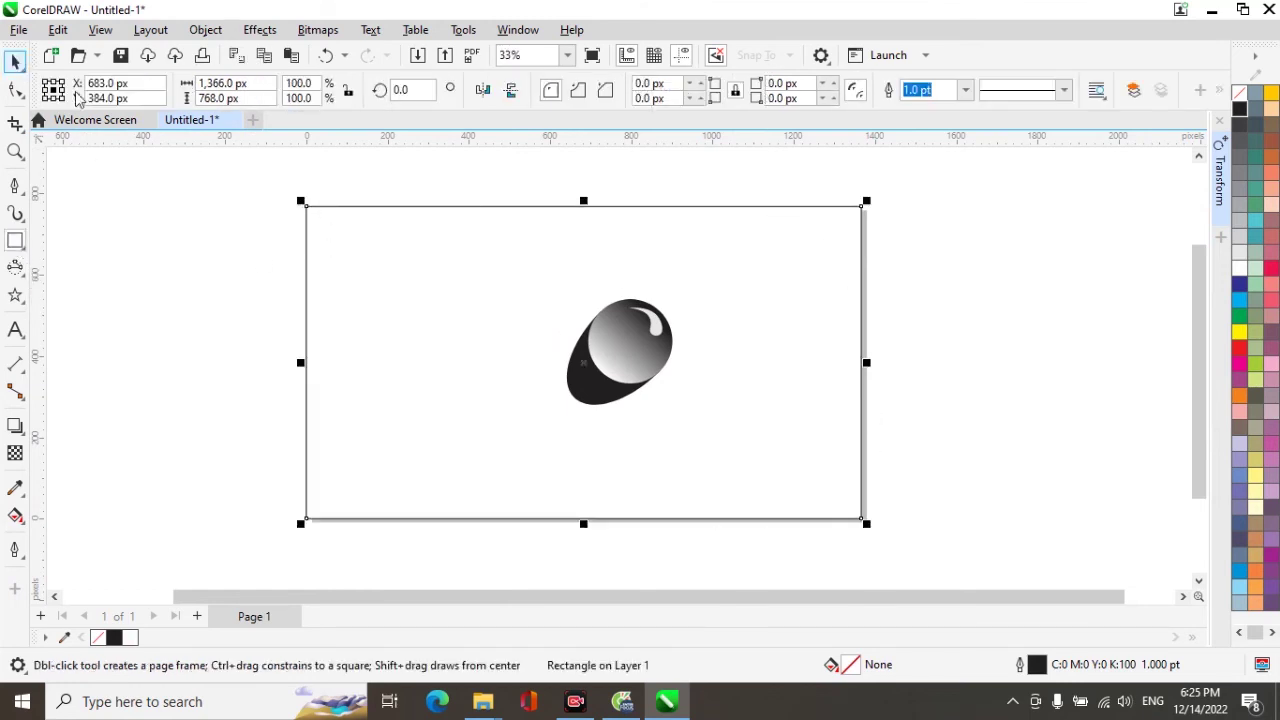
click(22, 63)
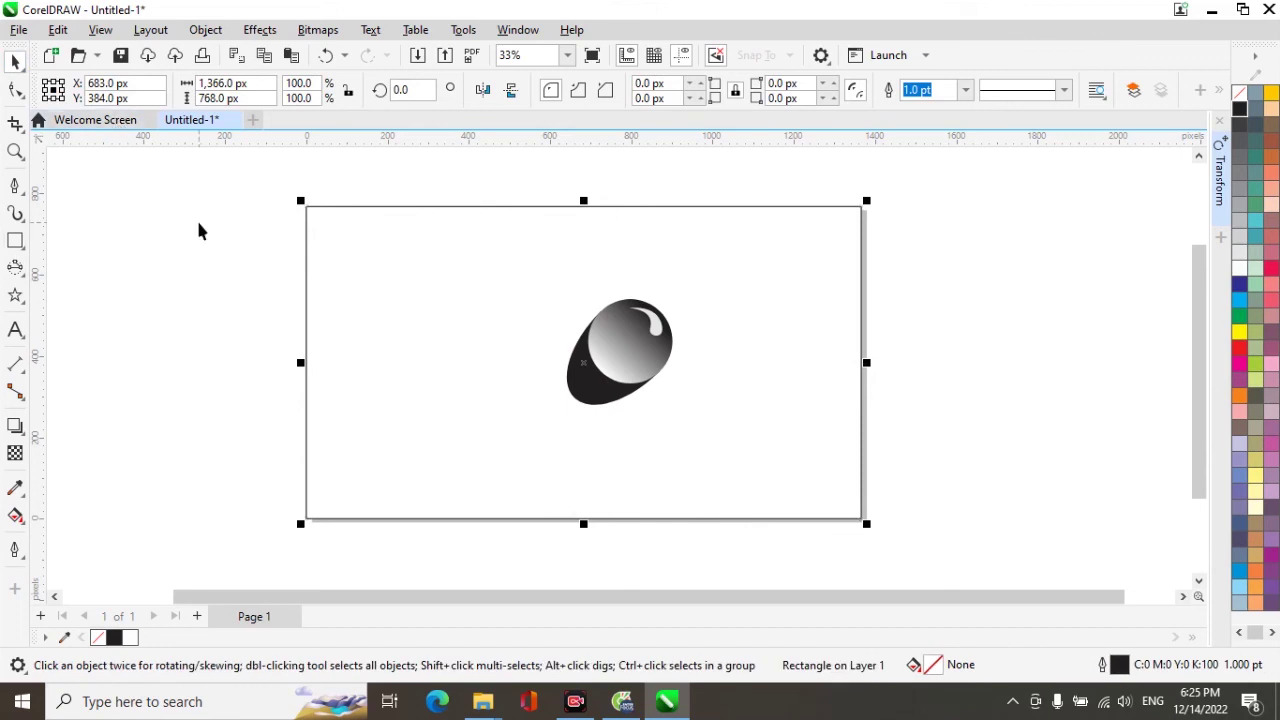
click(1242, 112)
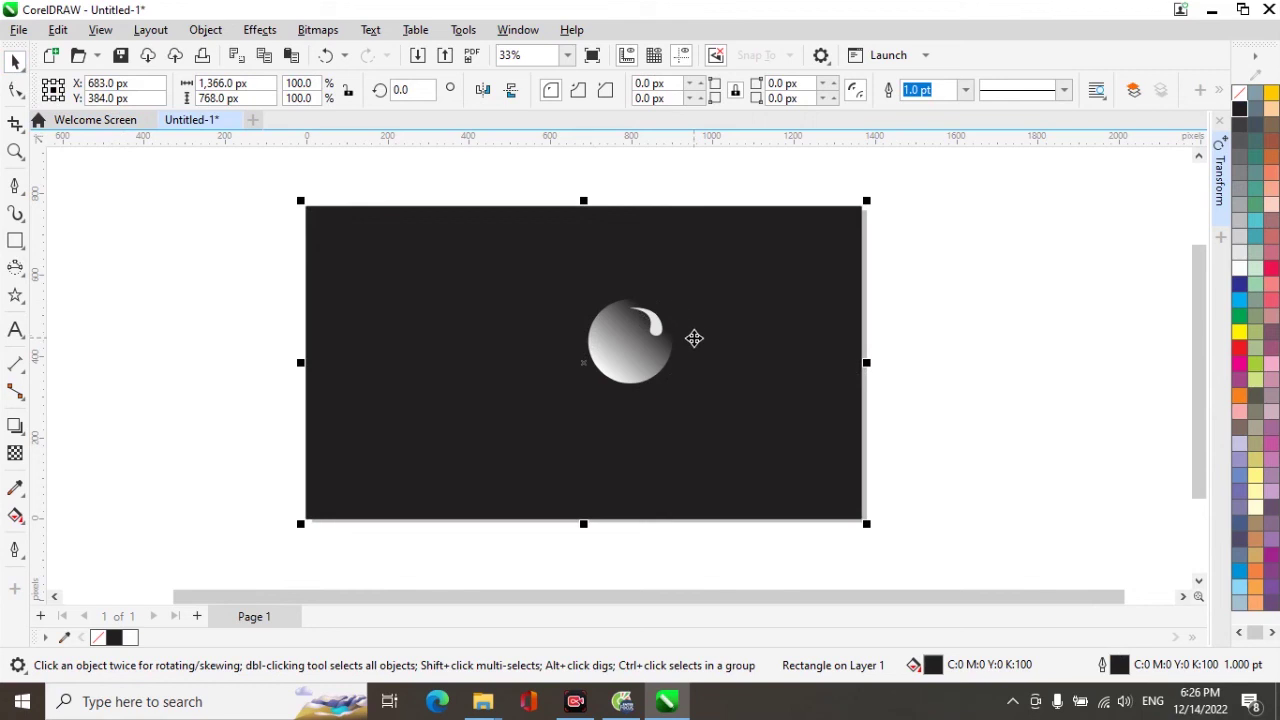
Step: Apply a linear black-to-white fountain fill to the background, running diagonally from its lower left to its upper right corner
click(15, 516)
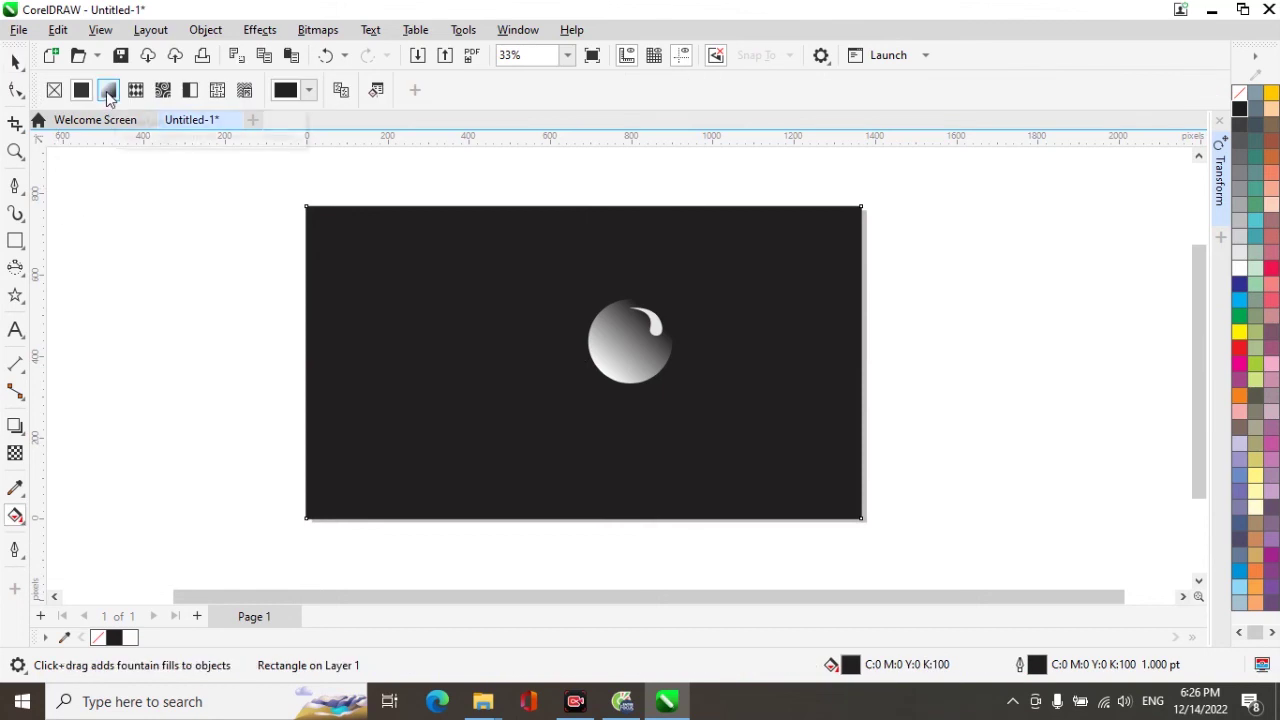
click(109, 91)
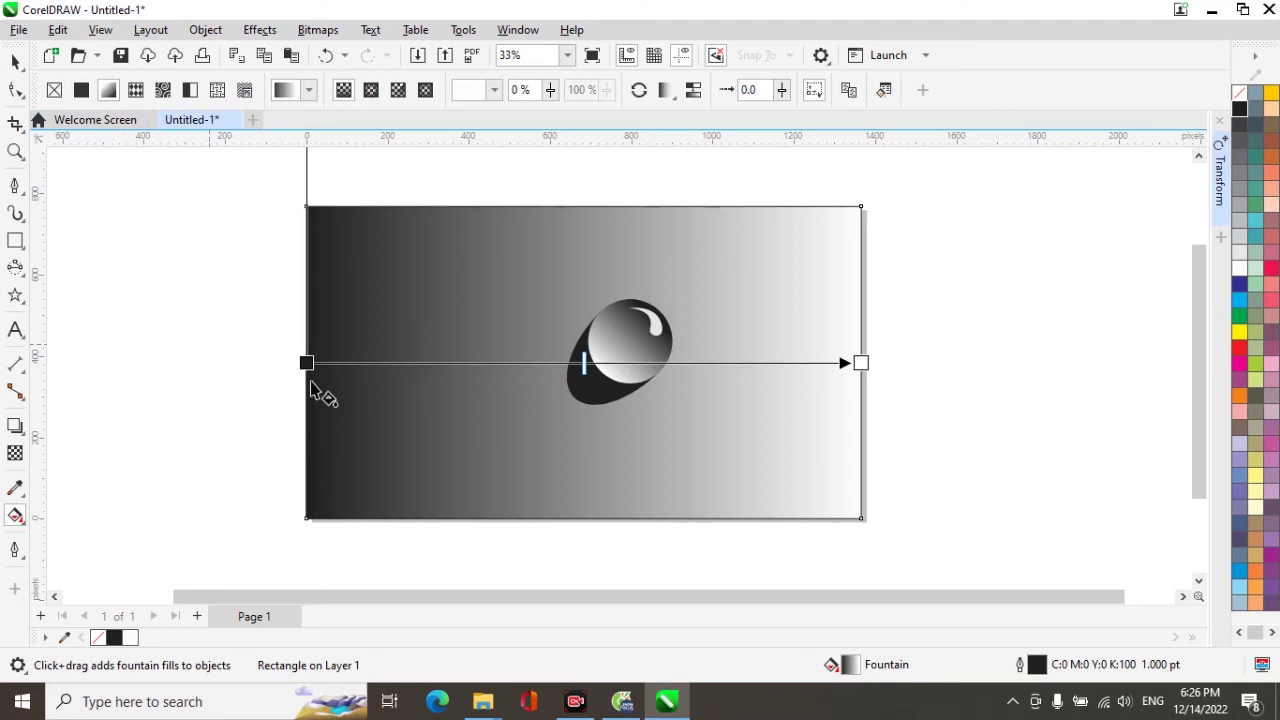
drag(306, 363, 378, 516)
drag(859, 360, 857, 204)
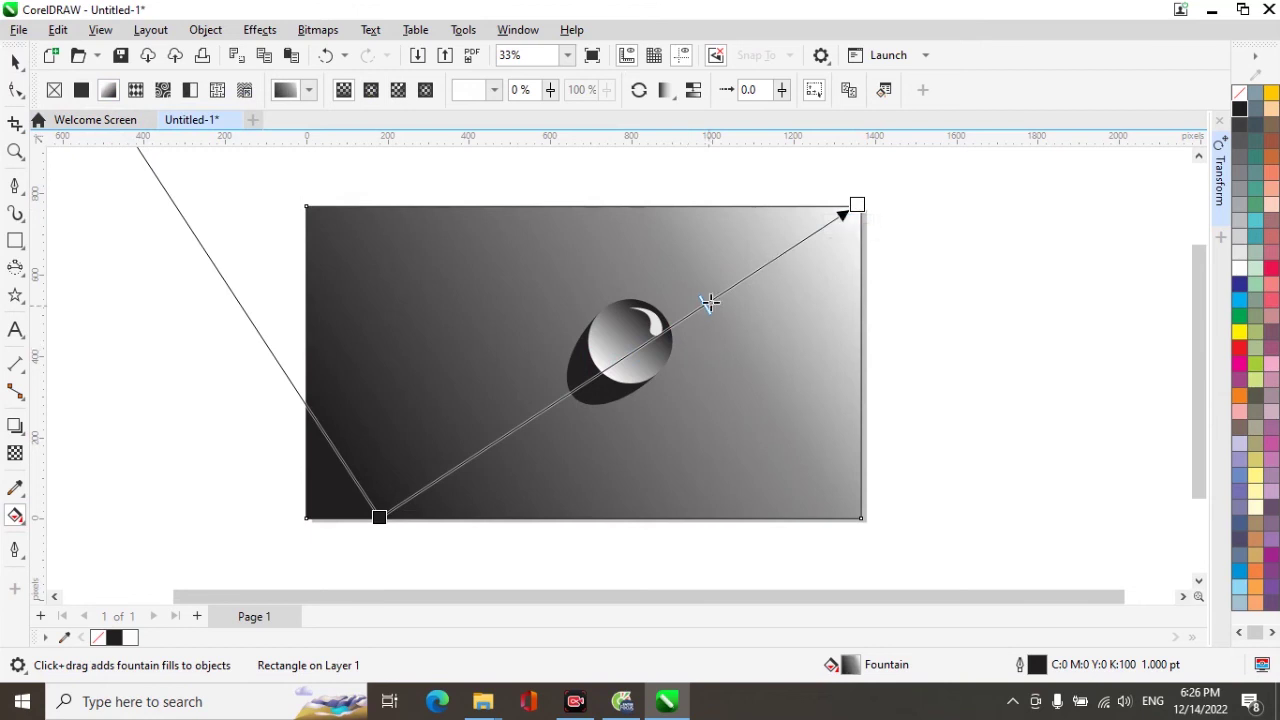
Step: Darken the background gradient by moving its white end beyond the upper right corner and its black end in toward the ball
drag(718, 297, 745, 278)
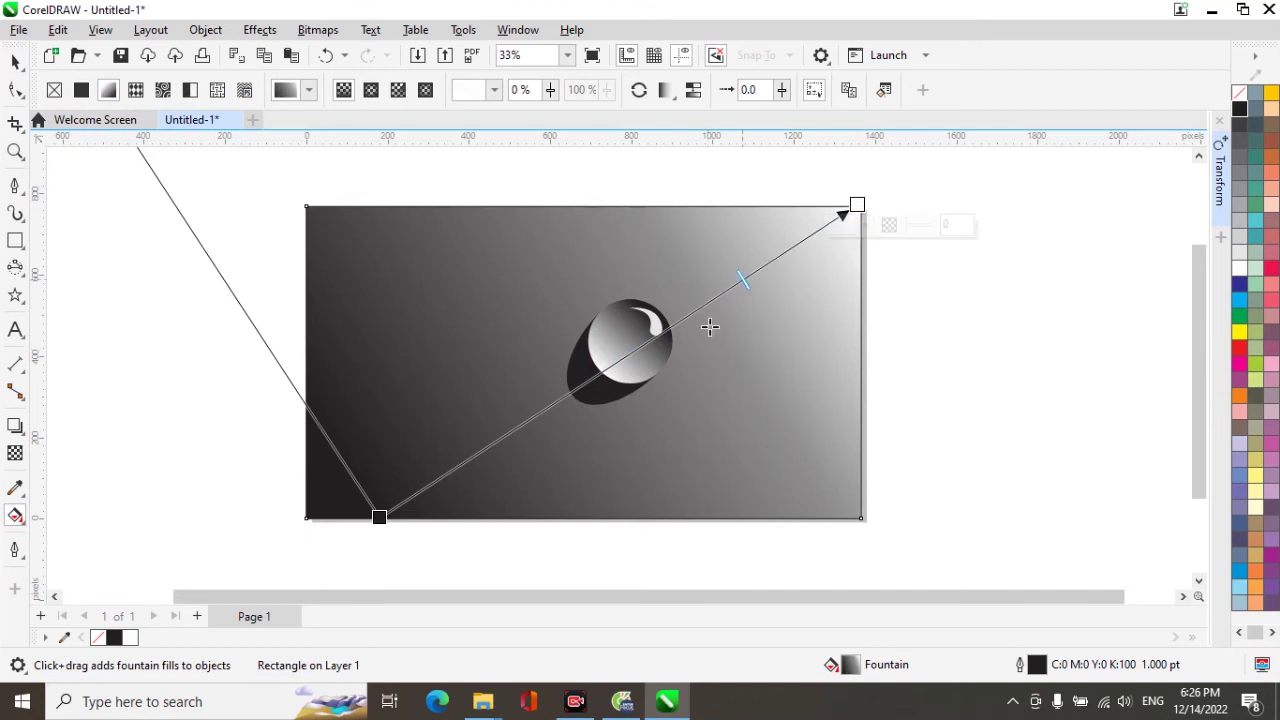
drag(857, 205, 932, 162)
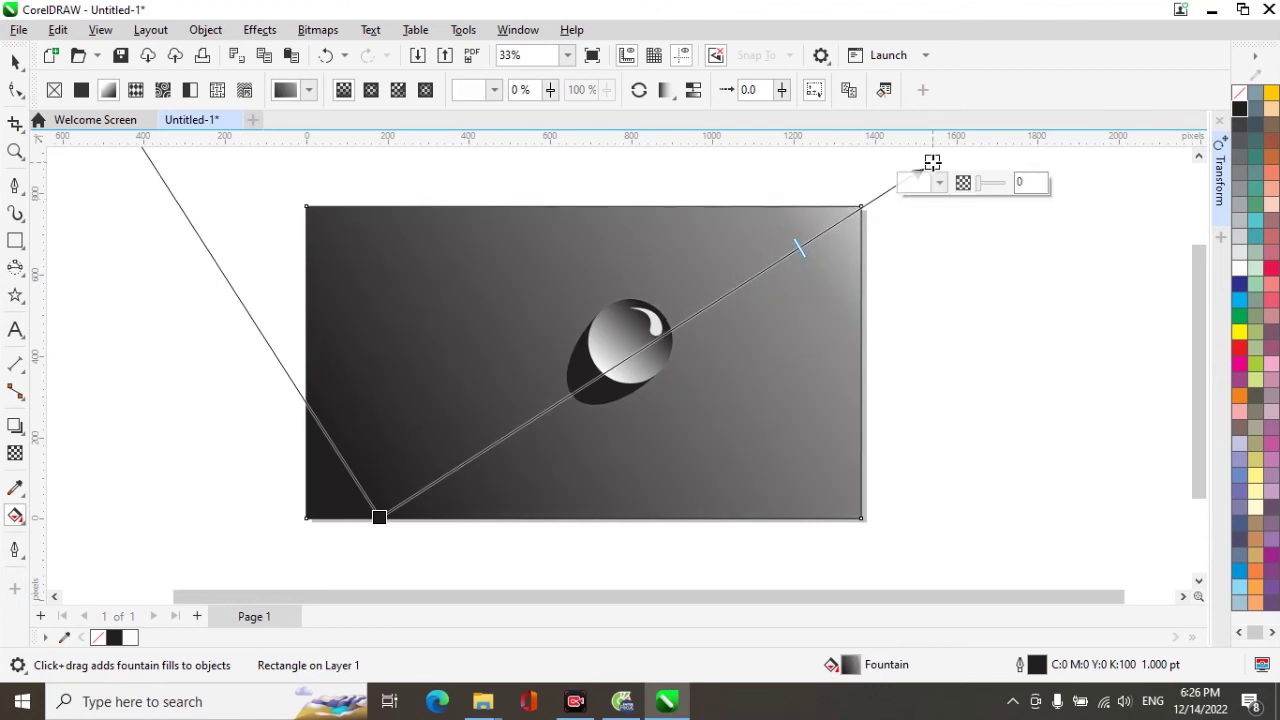
drag(379, 517, 493, 437)
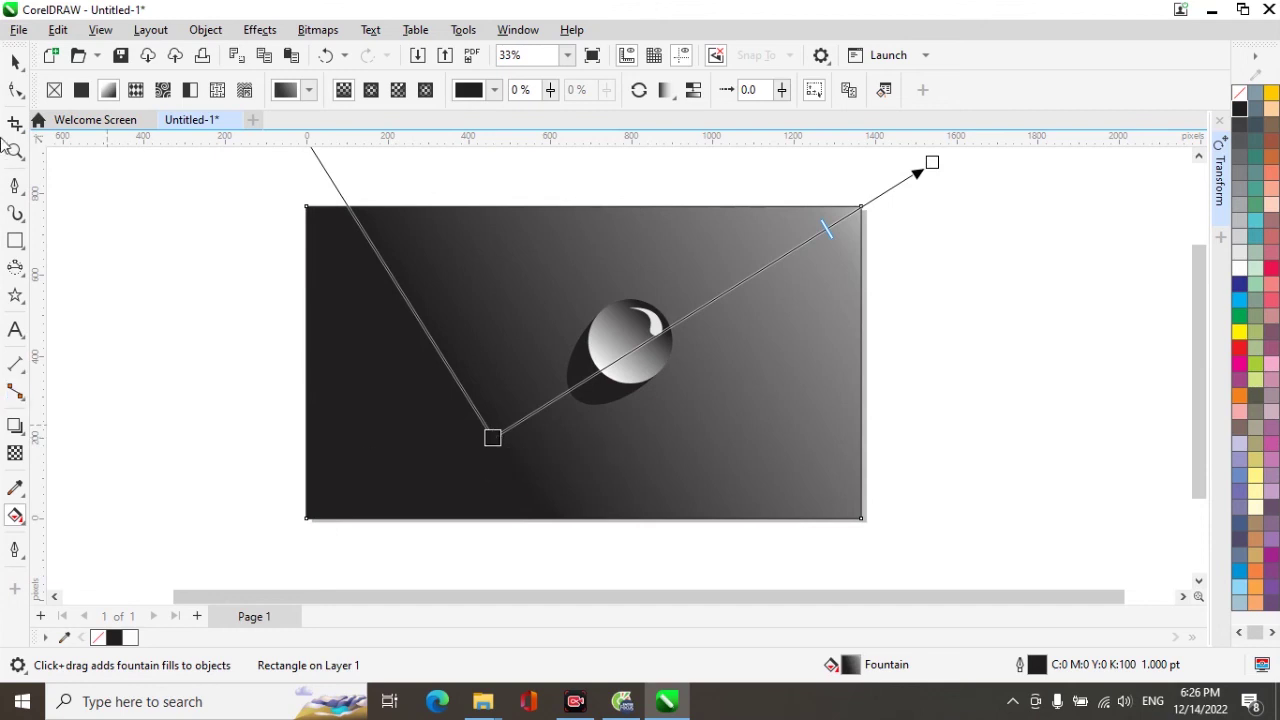
key(space)
click(1015, 400)
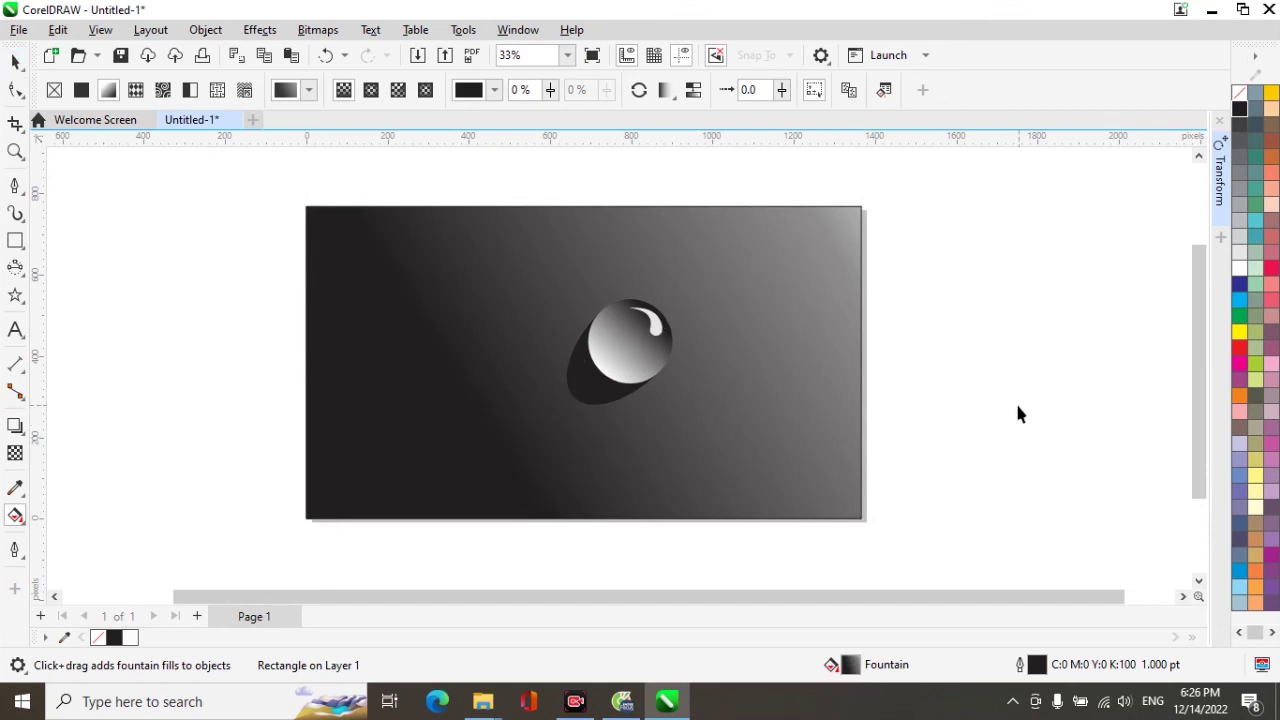
Step: Duplicate the ball with its shadow and highlight into four scaled-down copies below the original, the smallest about 31 px
scroll(1015, 400, down, 1)
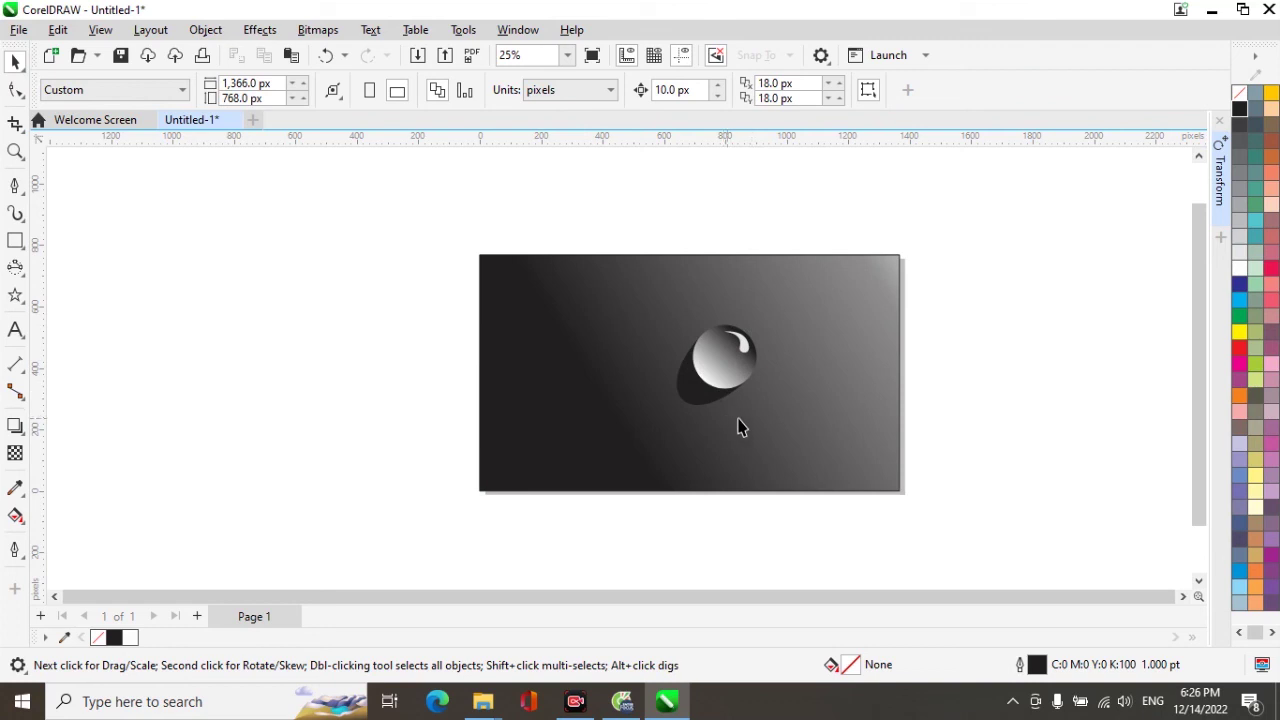
key(z)
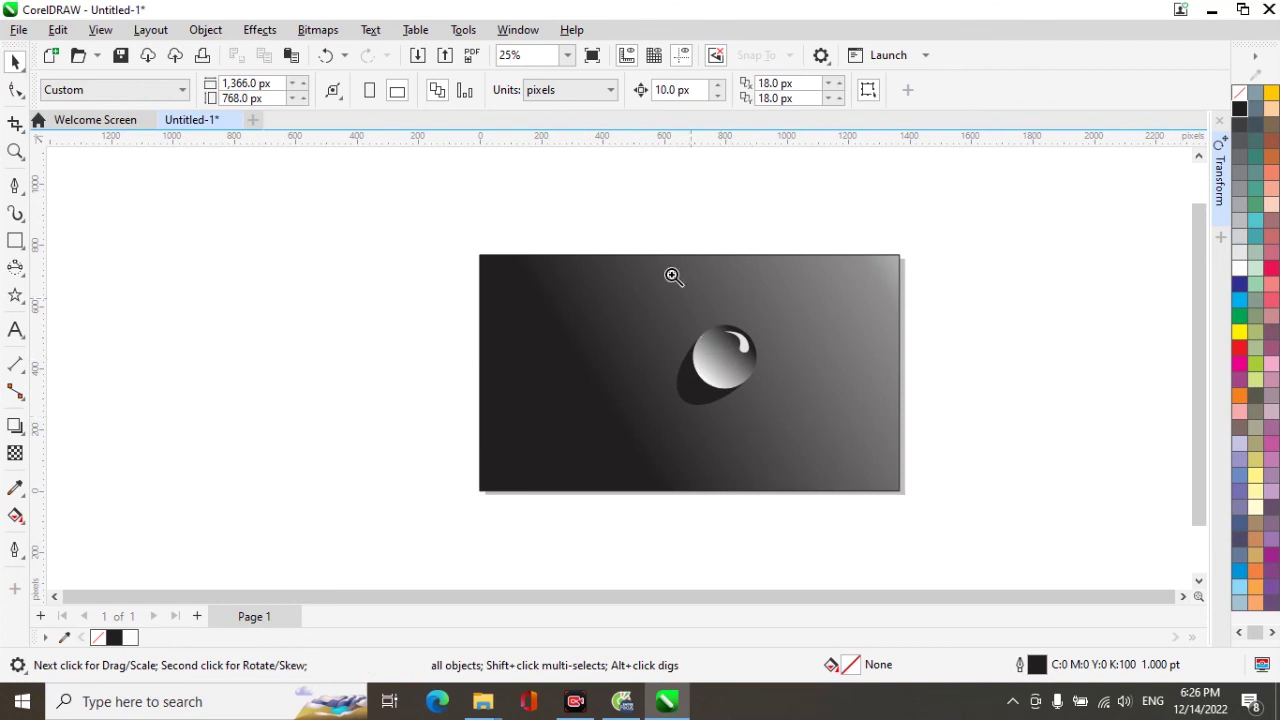
drag(631, 224, 986, 491)
drag(349, 180, 630, 540)
drag(474, 371, 593, 466)
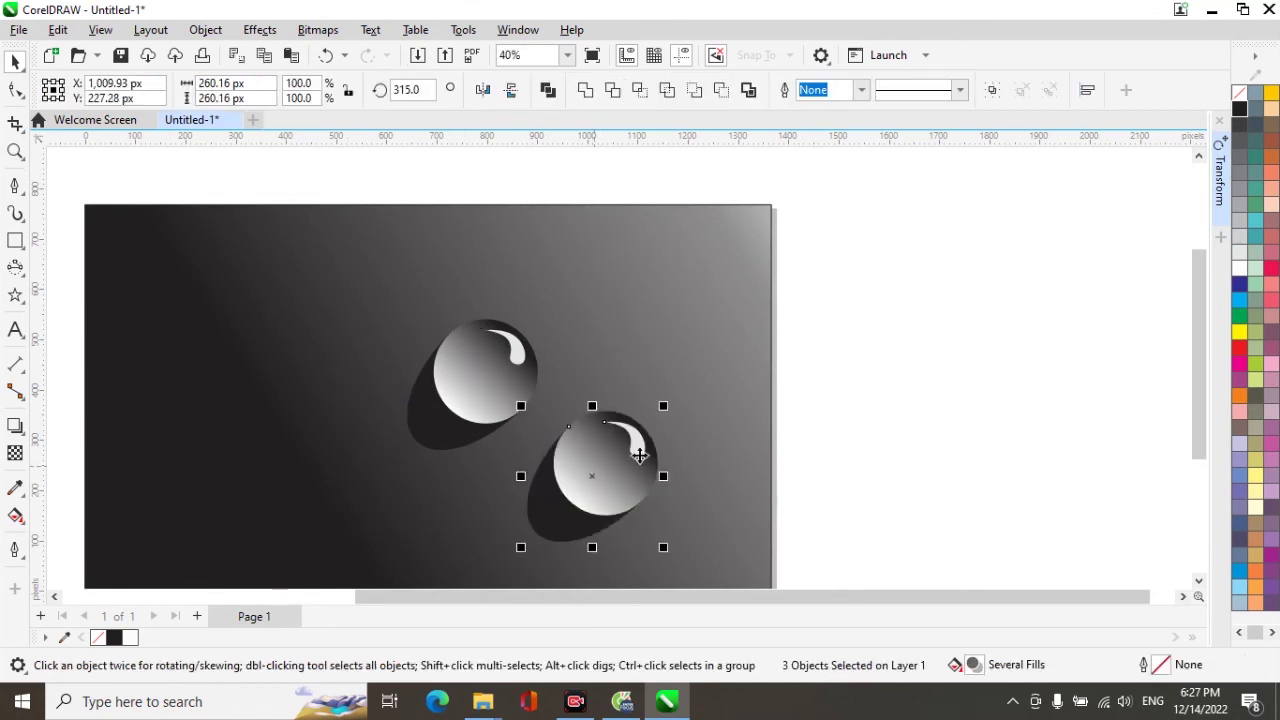
drag(660, 403, 460, 498)
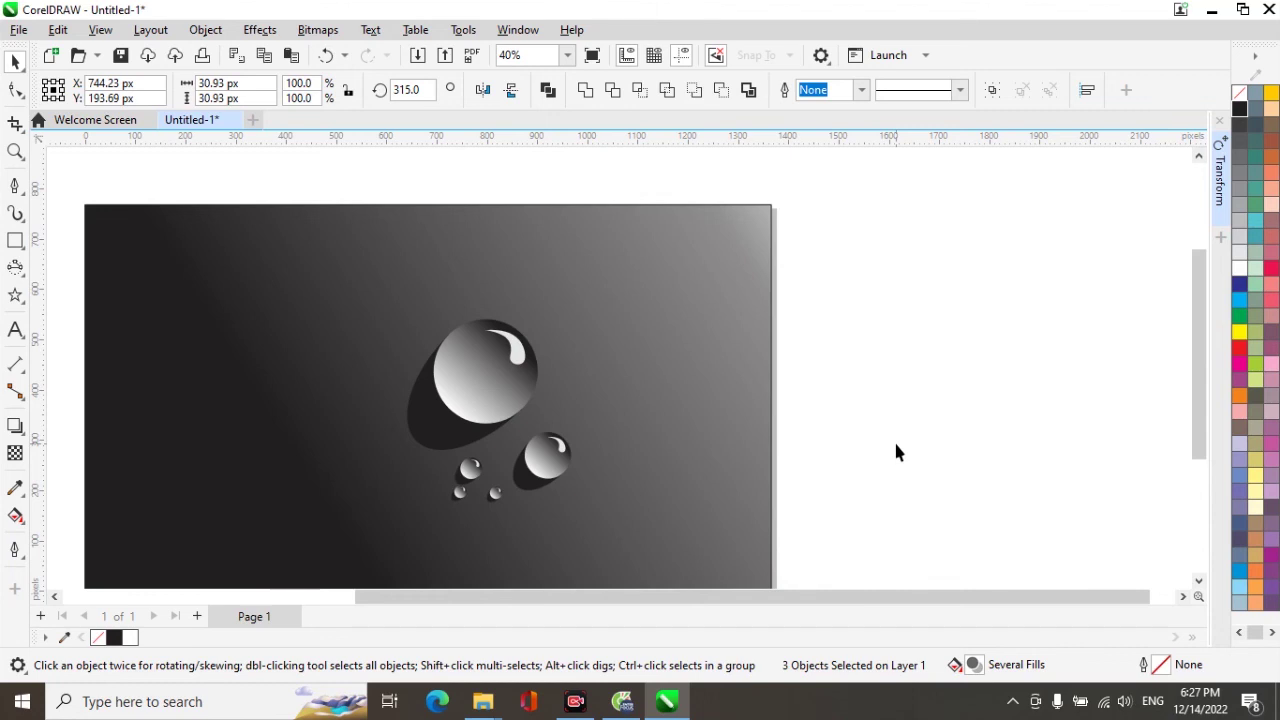
Step: Move the black end of the background rectangle's fountain fill to the rectangle's lower left corner
click(893, 439)
scroll(893, 439, down, 1)
click(303, 514)
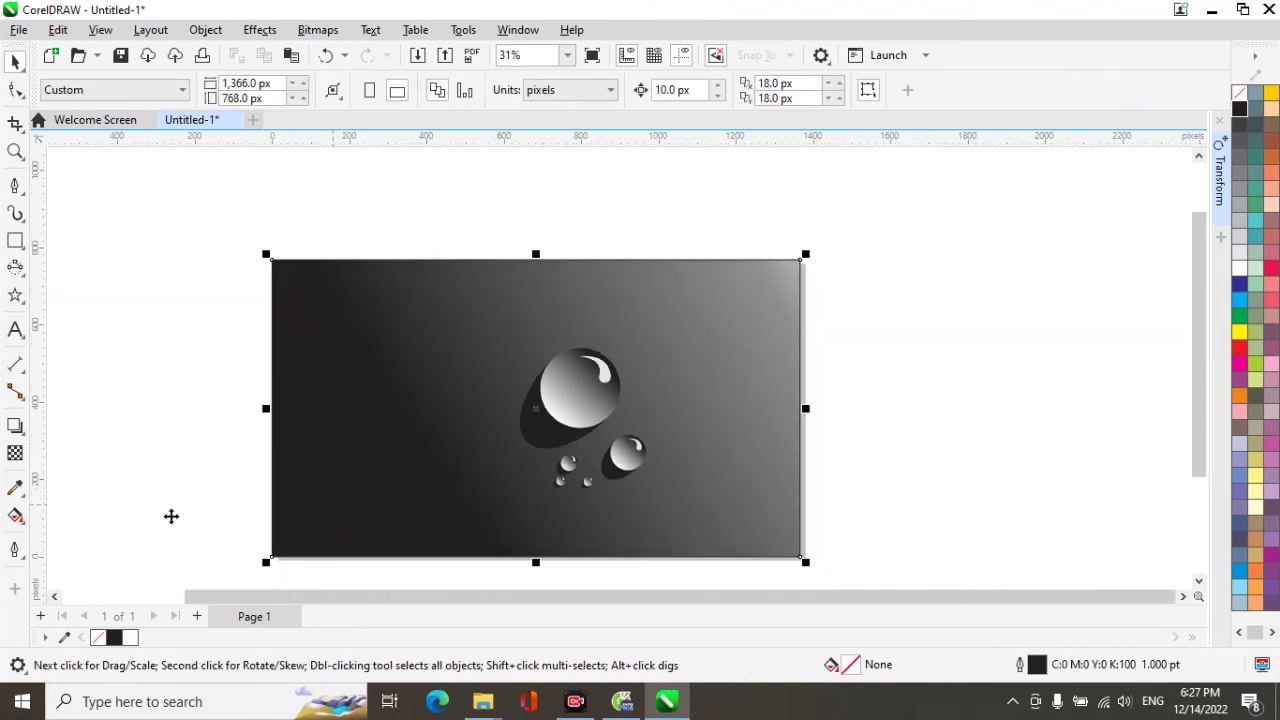
click(15, 515)
drag(449, 479, 283, 551)
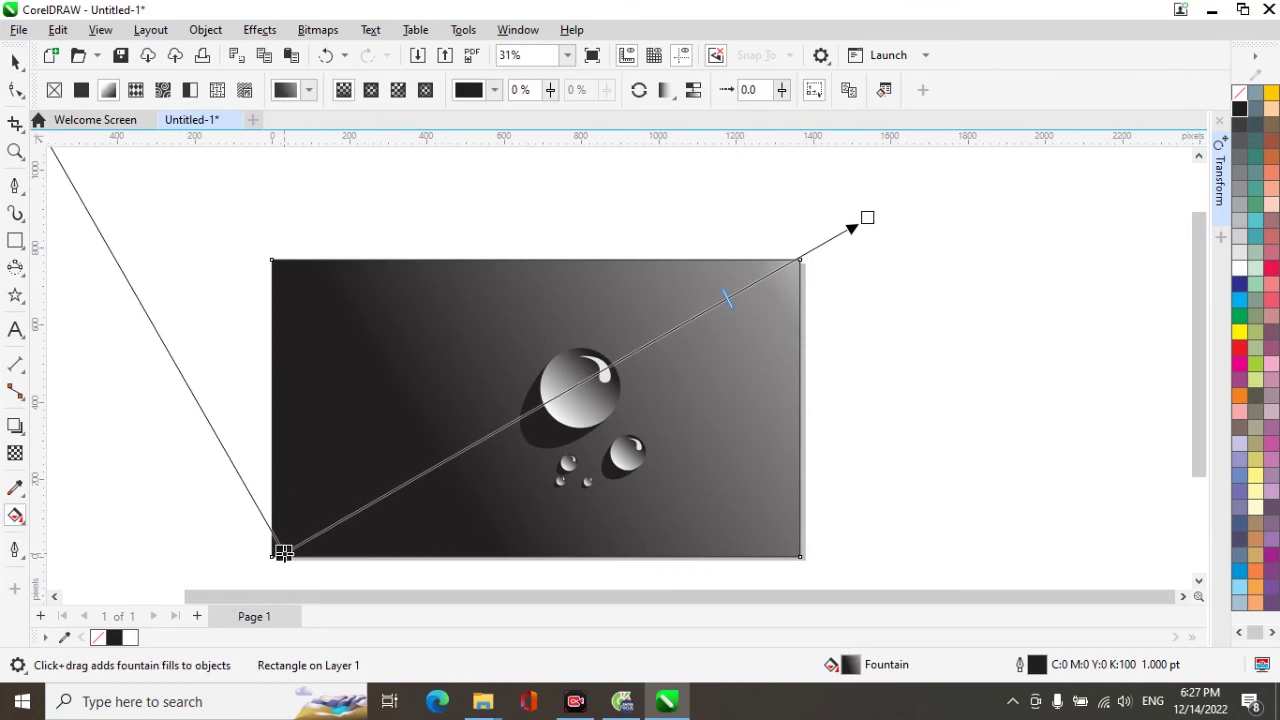
Step: Add an intermediate color stop to the background gradient, darken its grey, and position it at 45%
double_click(449, 462)
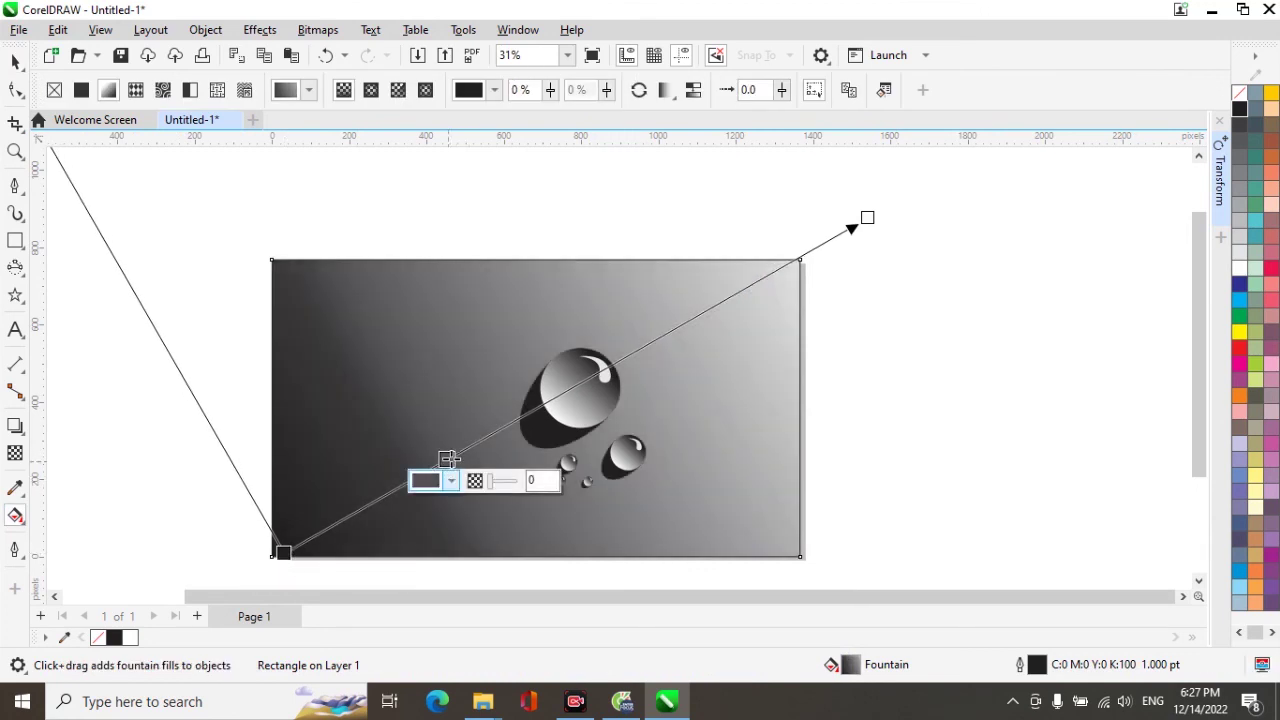
click(432, 484)
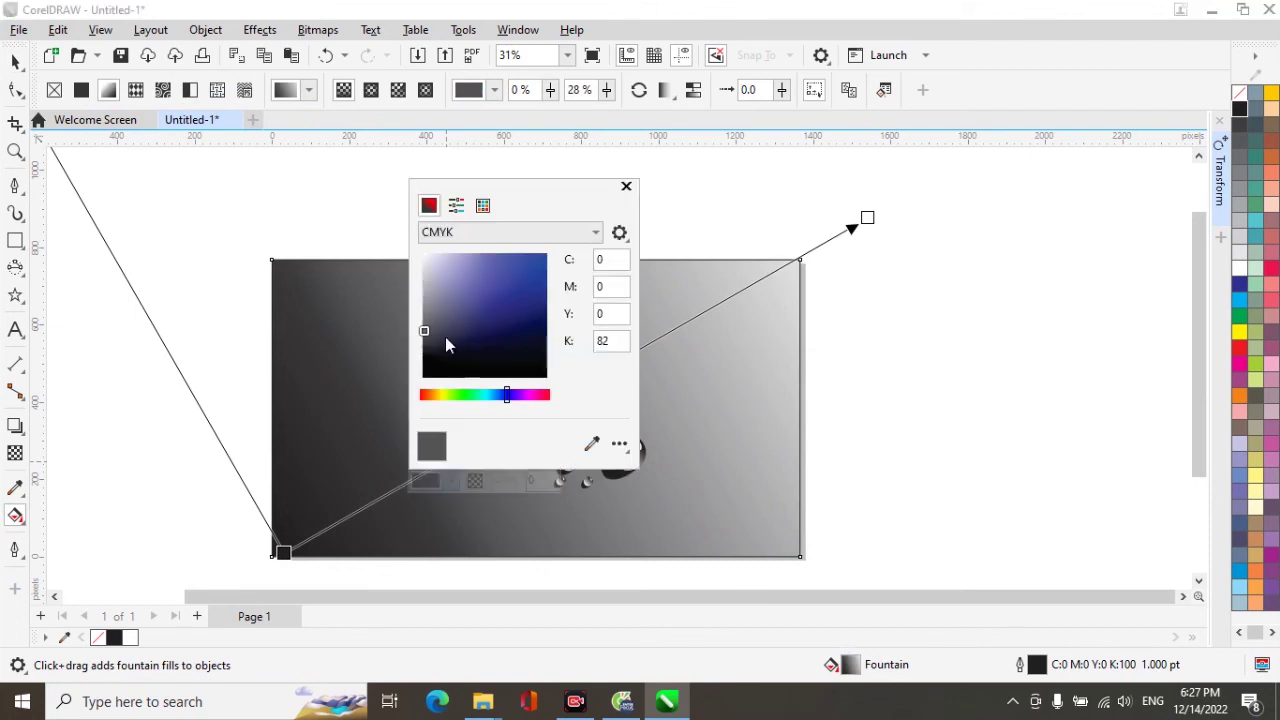
click(425, 342)
click(626, 188)
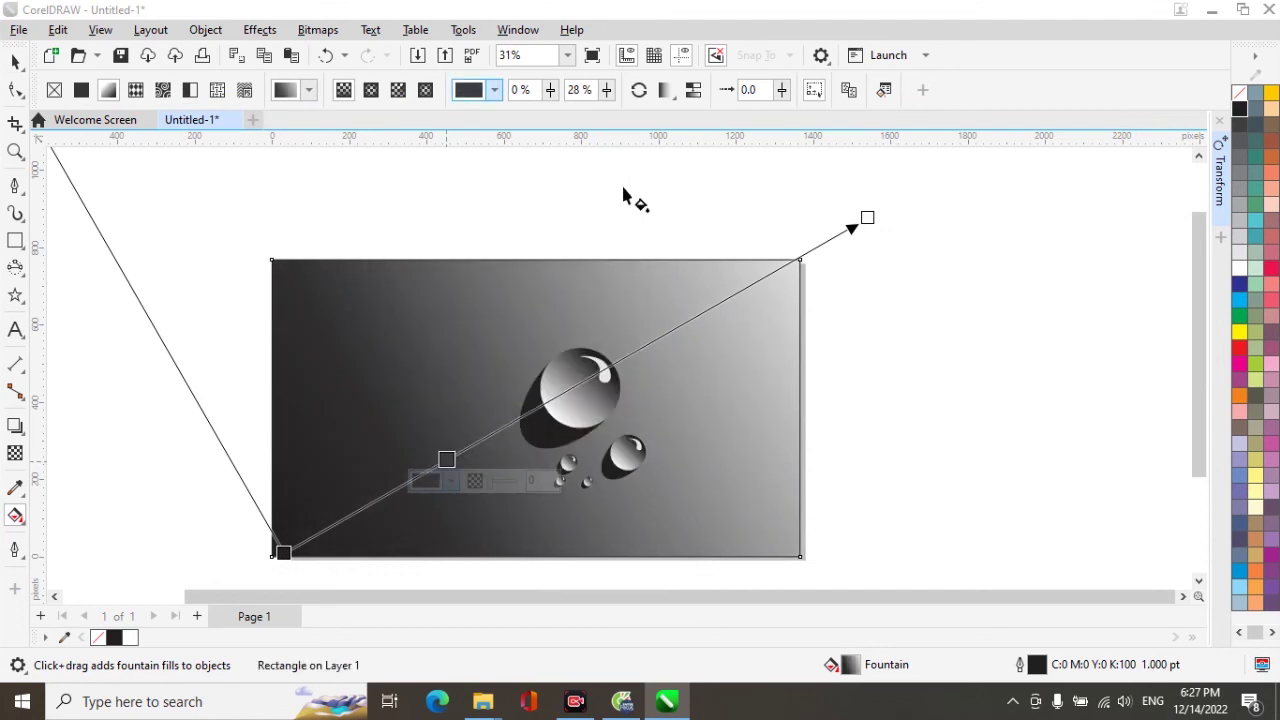
drag(455, 453, 547, 402)
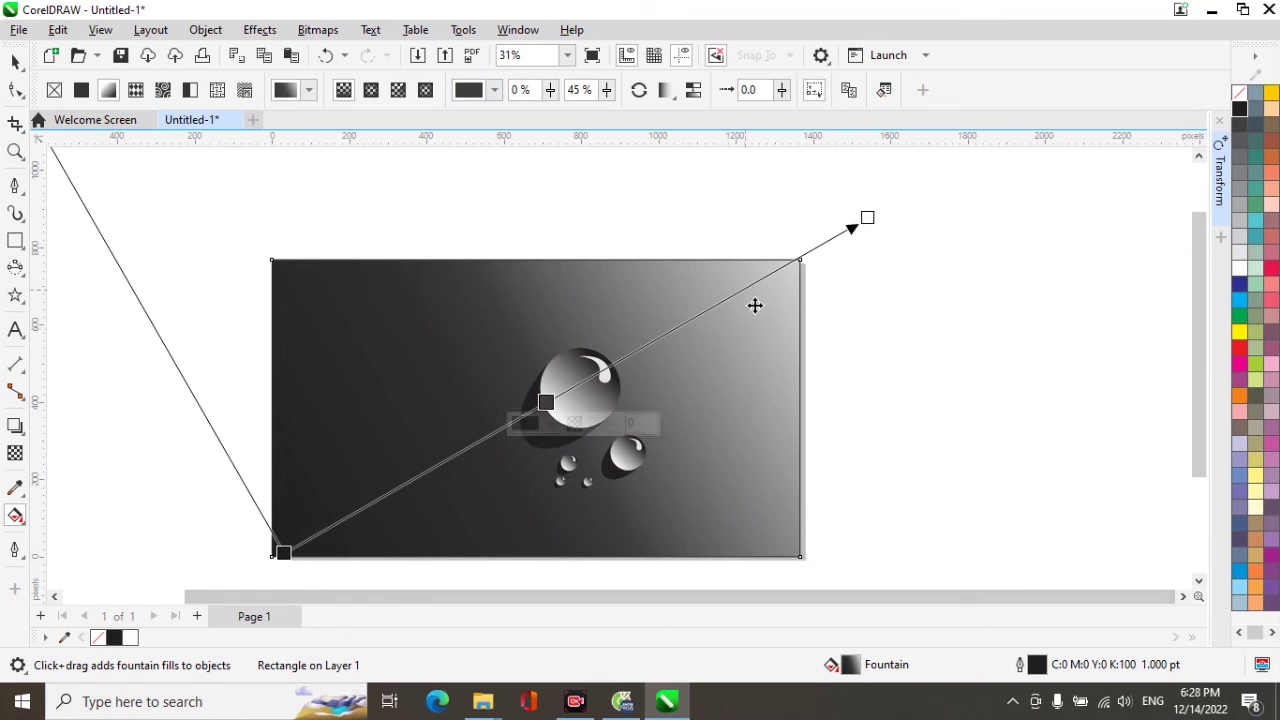
Step: Add a grey stop at 70% between the dark stop and the white end, colored C 45, M 37, Y 38, K 2
double_click(745, 288)
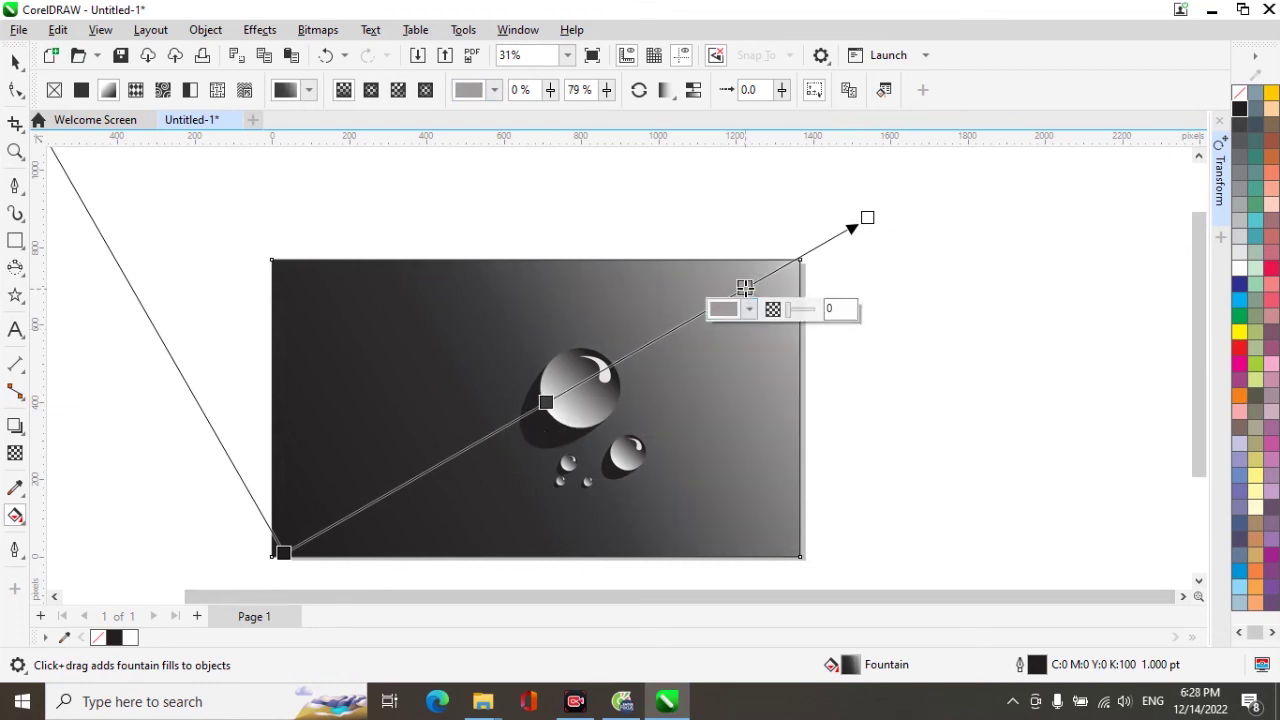
drag(745, 288, 692, 318)
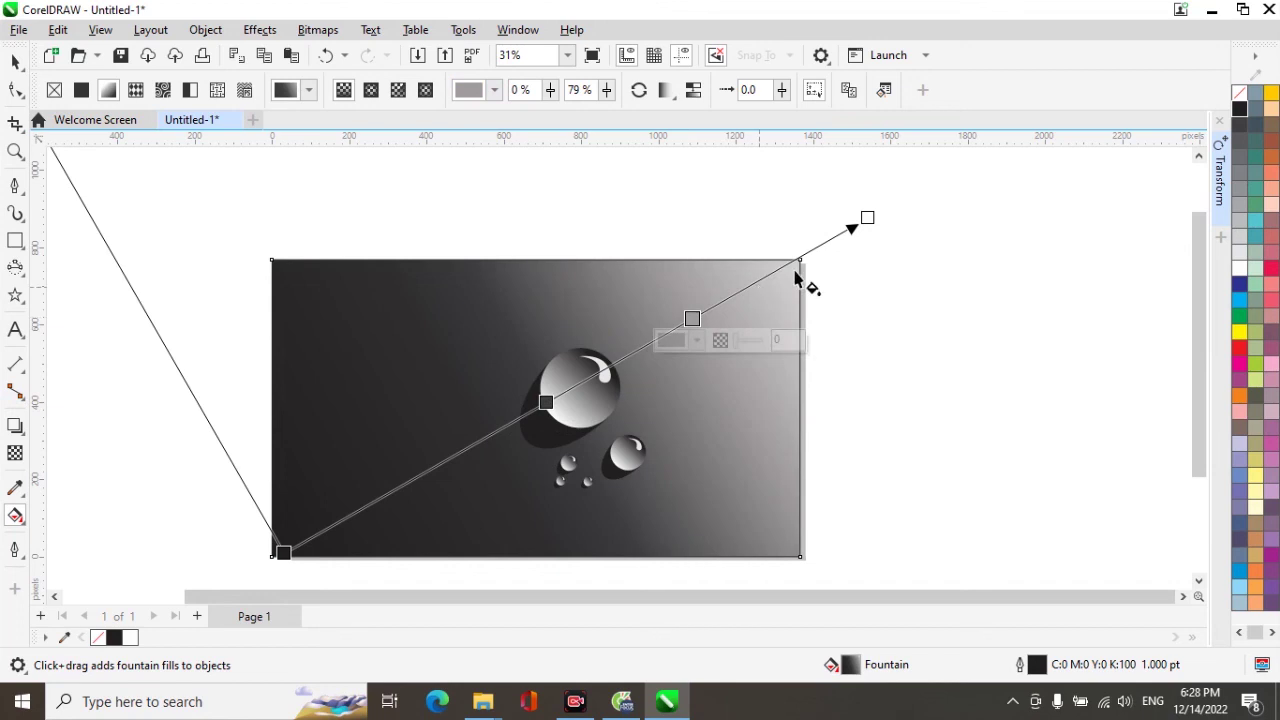
click(670, 343)
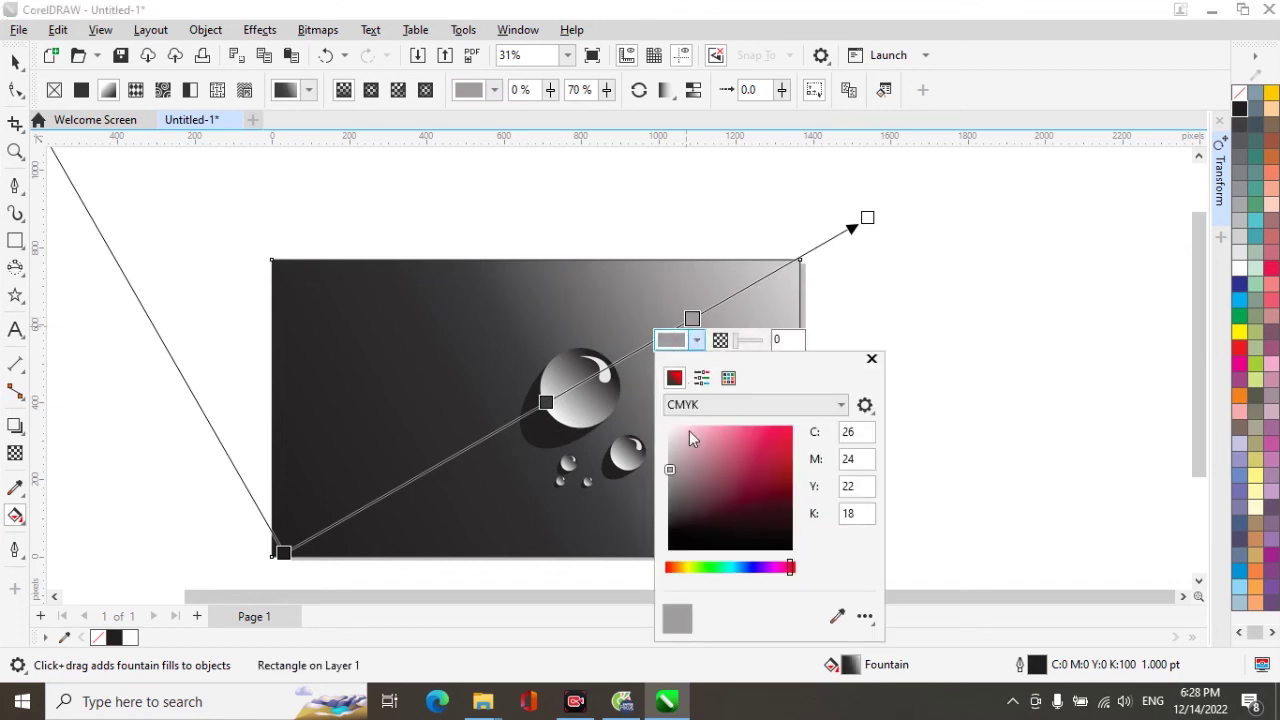
click(668, 477)
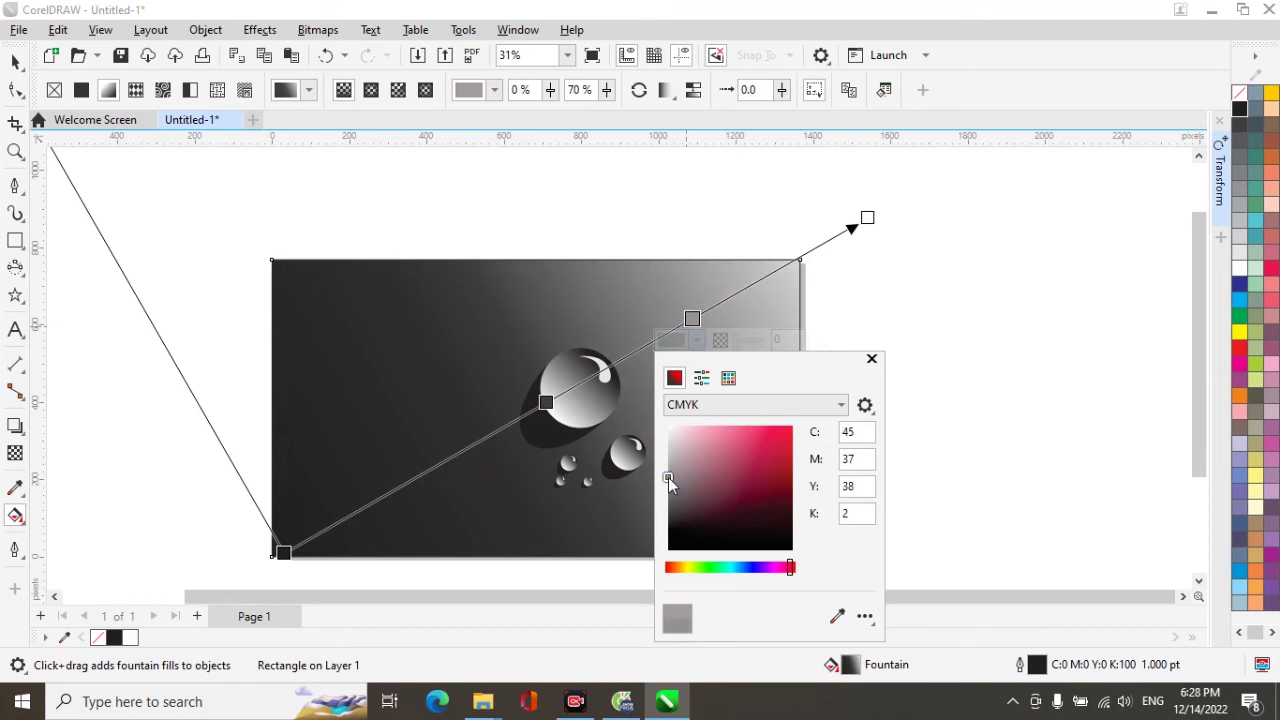
click(871, 358)
Step: Move the gradient's white end to the rectangle's upper right corner and reposition the dark stop at 49% and the grey stop at 81%
drag(867, 217, 804, 263)
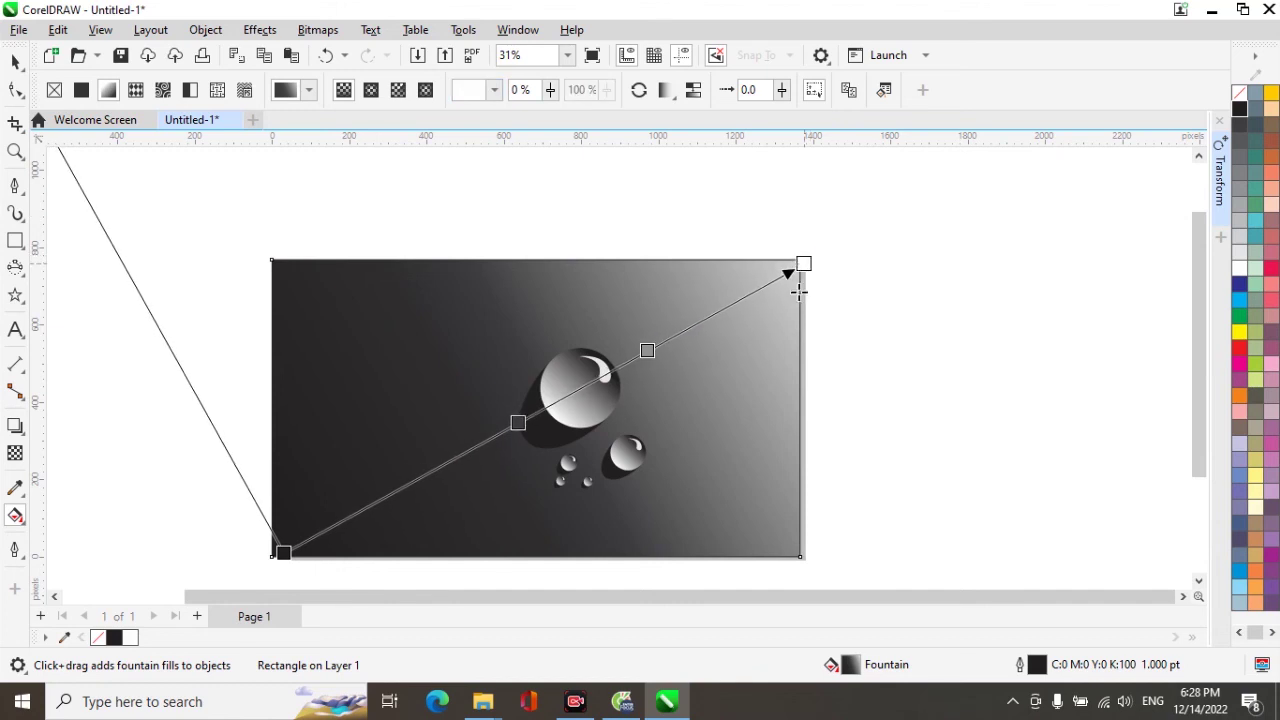
double_click(470, 448)
drag(483, 441, 538, 411)
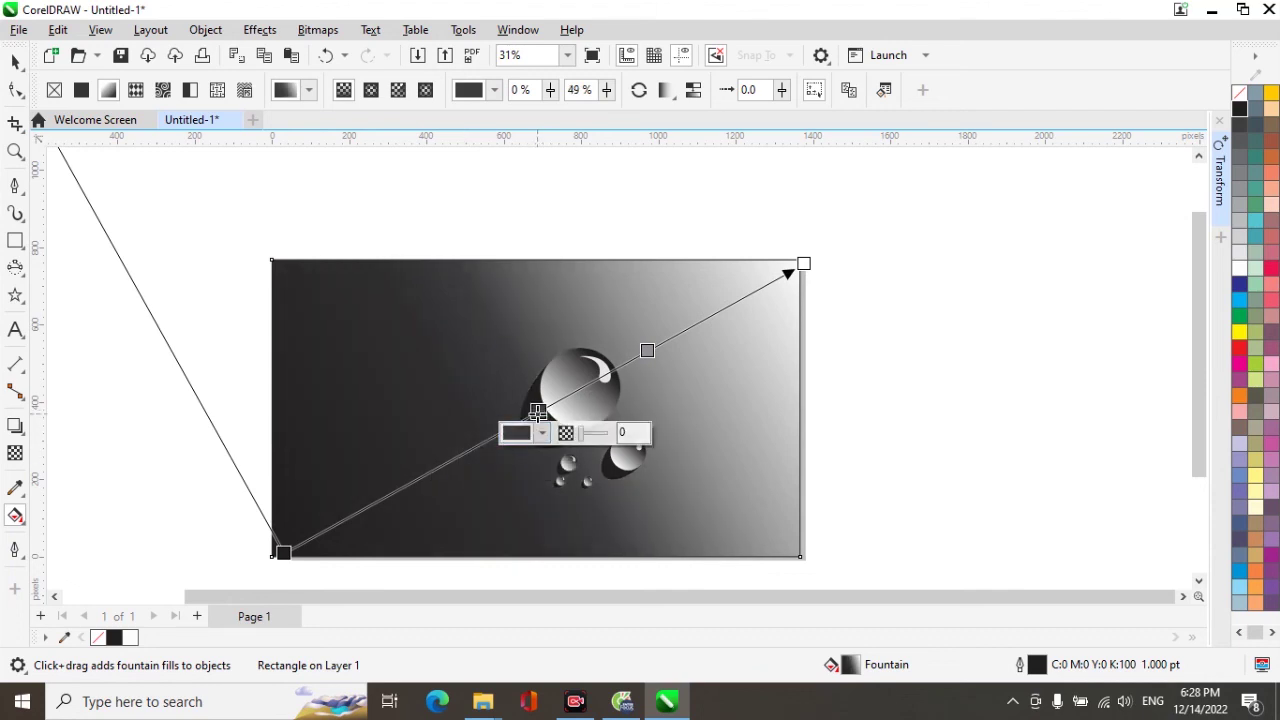
drag(651, 349, 705, 318)
double_click(705, 318)
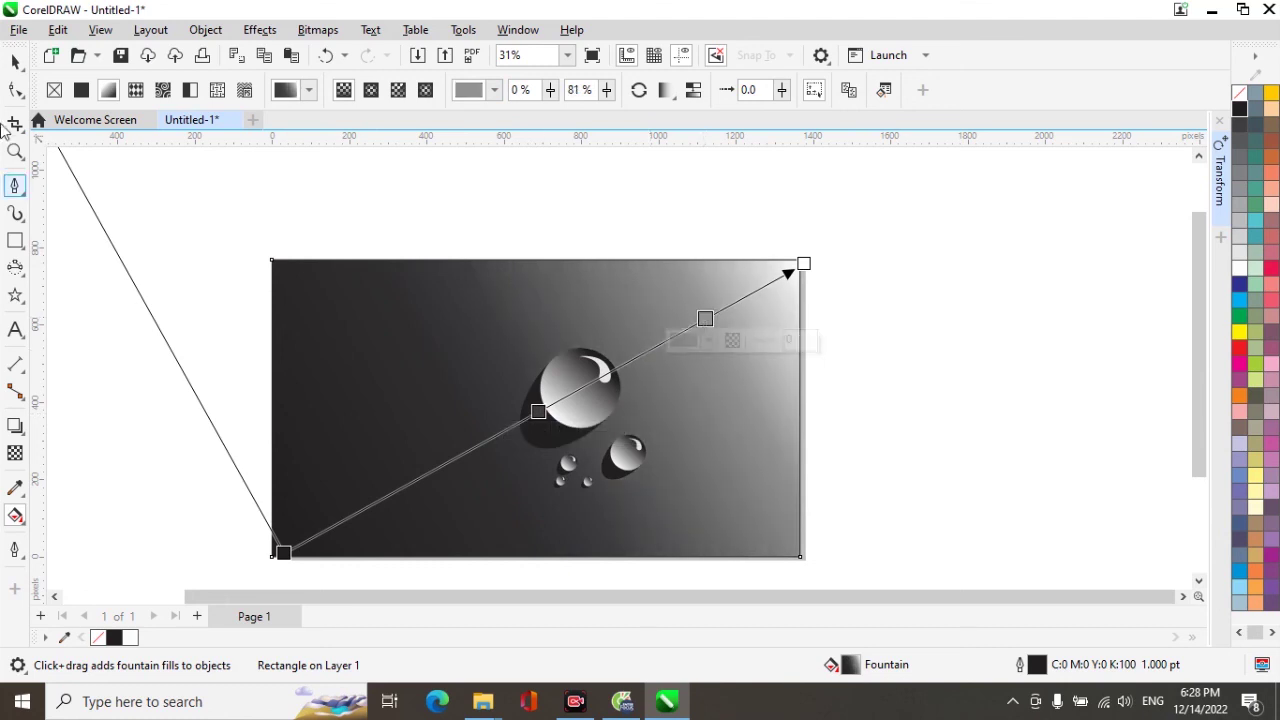
click(15, 62)
click(893, 280)
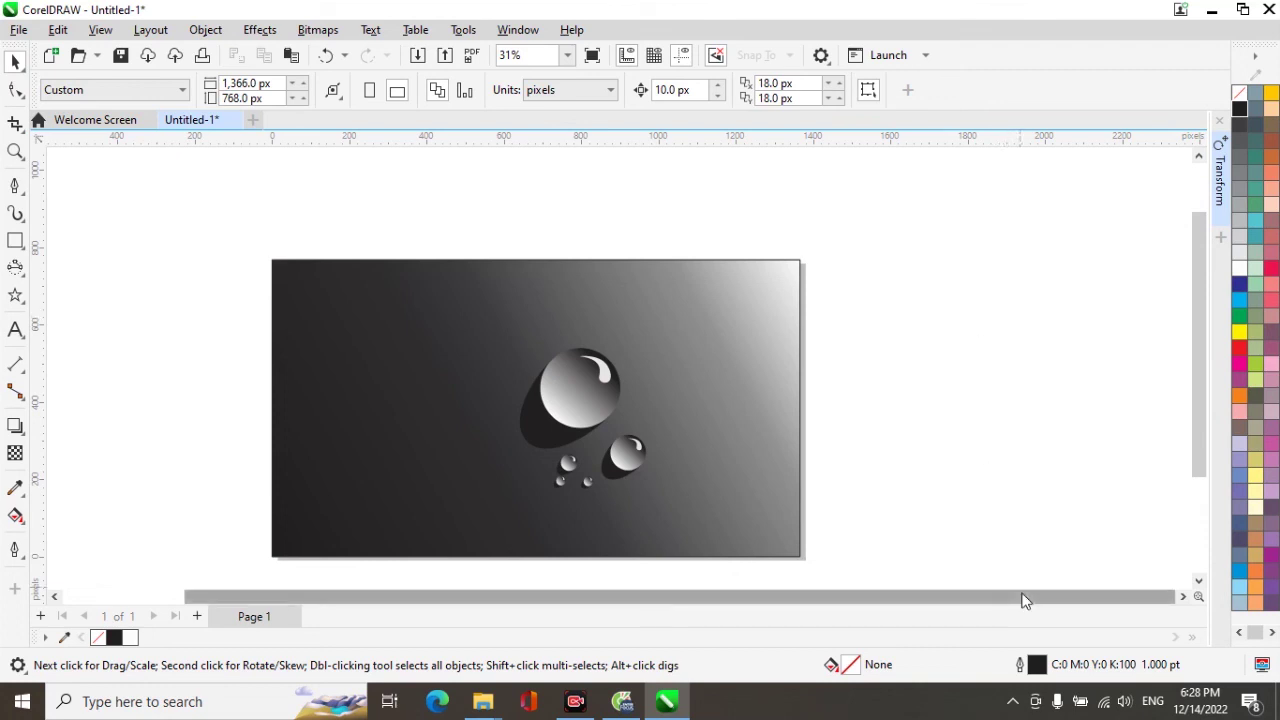
click(1012, 701)
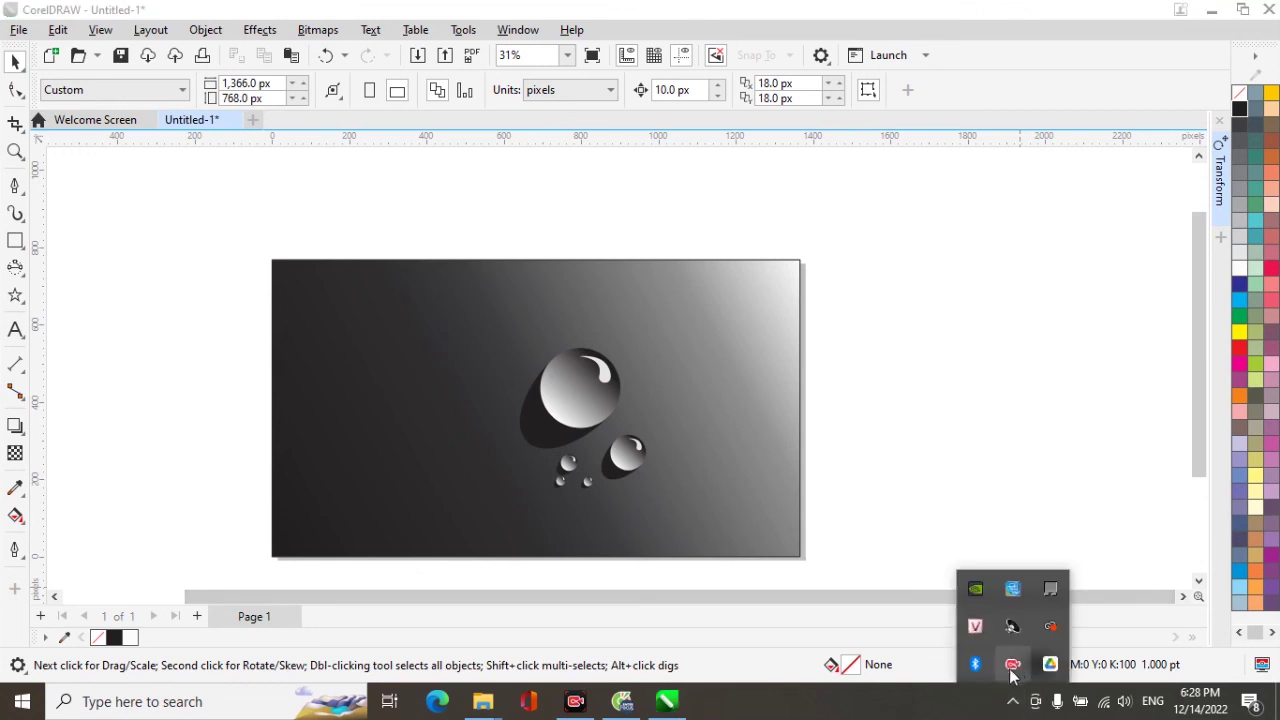